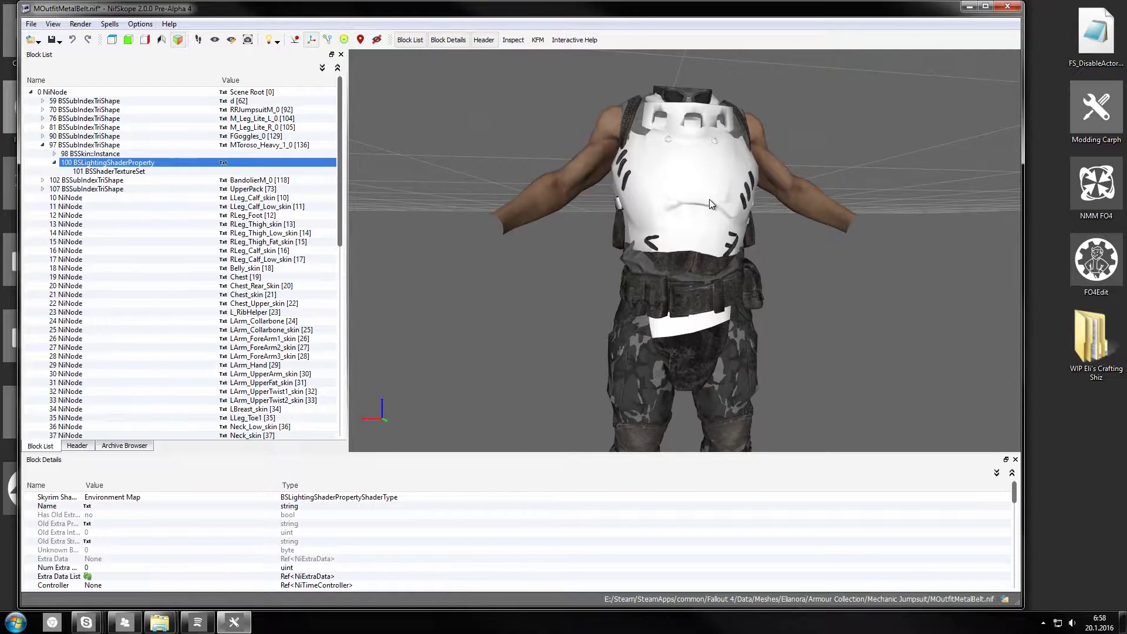
# - Select the chest armour shape MToroso_Heavy_1_0 and examine its mesh and its shader and texture set blocks
pyautogui.click(669, 220)
pyautogui.moveTo(720, 193); pyautogui.dragTo(795, 315)
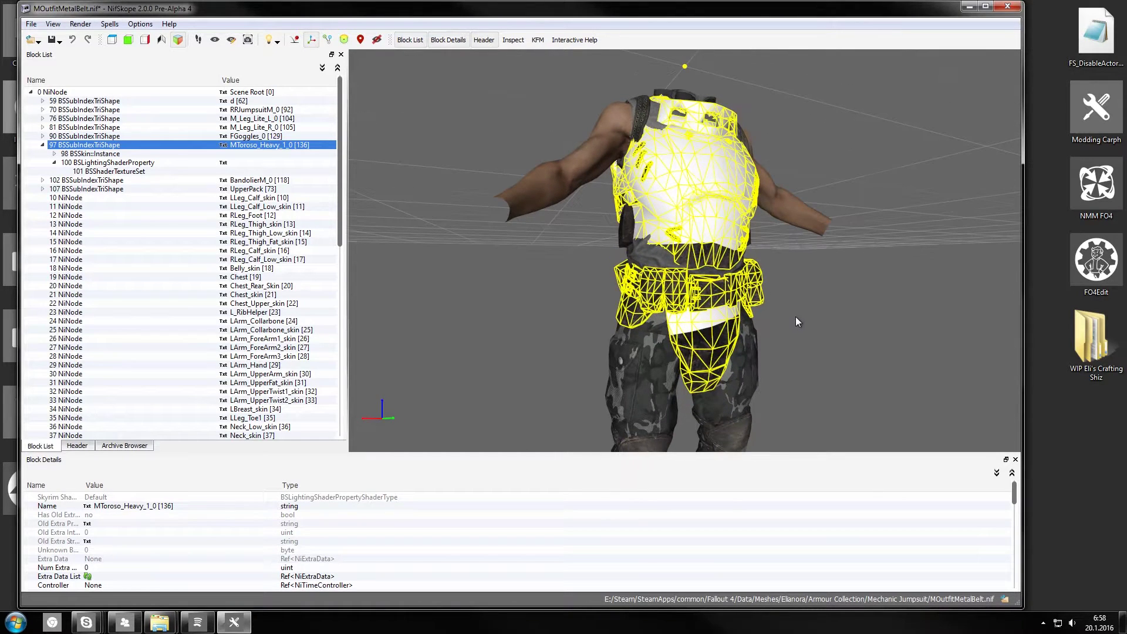
pyautogui.scroll(3, 698, 297)
pyautogui.scroll(-2, 699, 297)
pyautogui.moveTo(699, 297); pyautogui.dragTo(717, 347)
pyautogui.scroll(2, 647, 304)
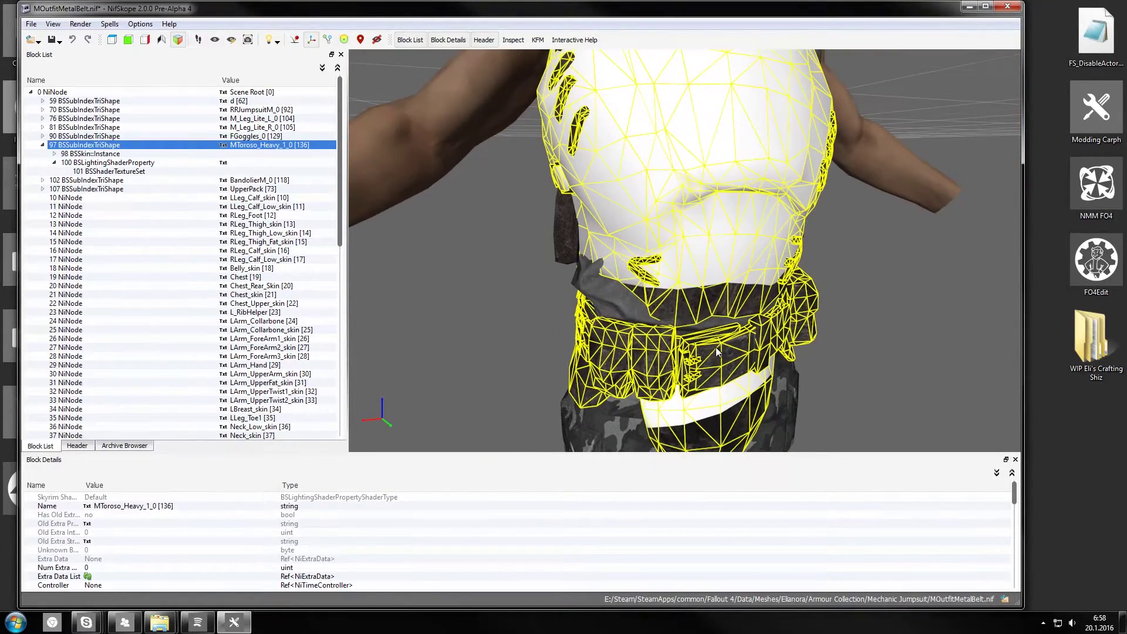
pyautogui.click(94, 171)
pyautogui.click(95, 162)
# - Insert a NiAlphaProperty block for the MToroso_Heavy_1_0 shape
pyautogui.click(59, 137)
pyautogui.rightClick(59, 145)
pyautogui.moveTo(106, 179)
pyautogui.click(174, 180)
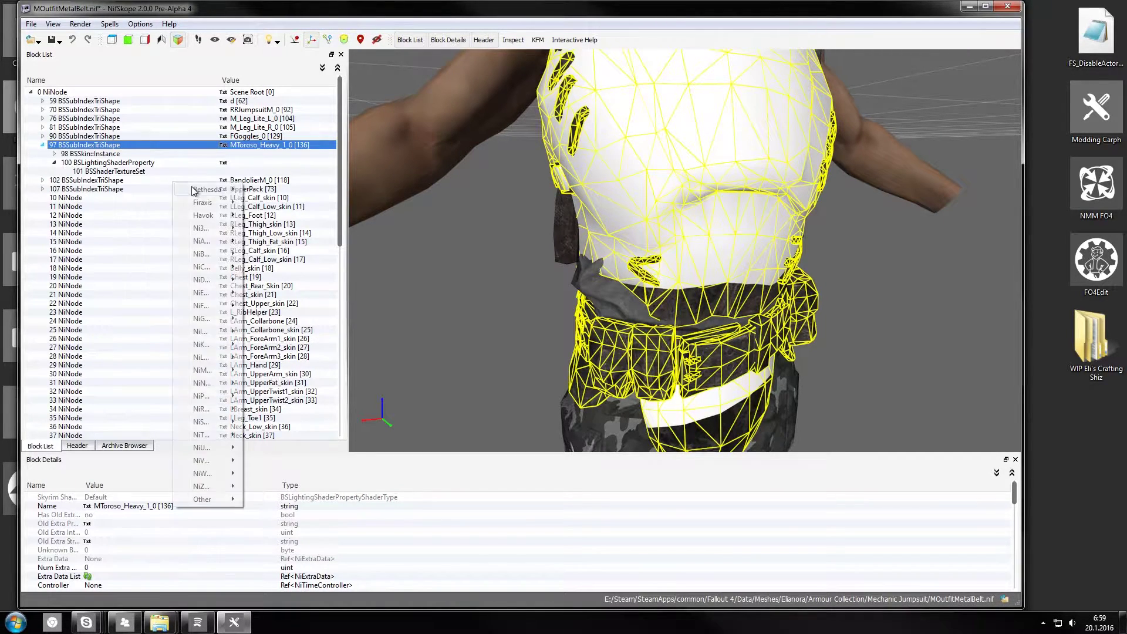
pyautogui.moveTo(223, 243)
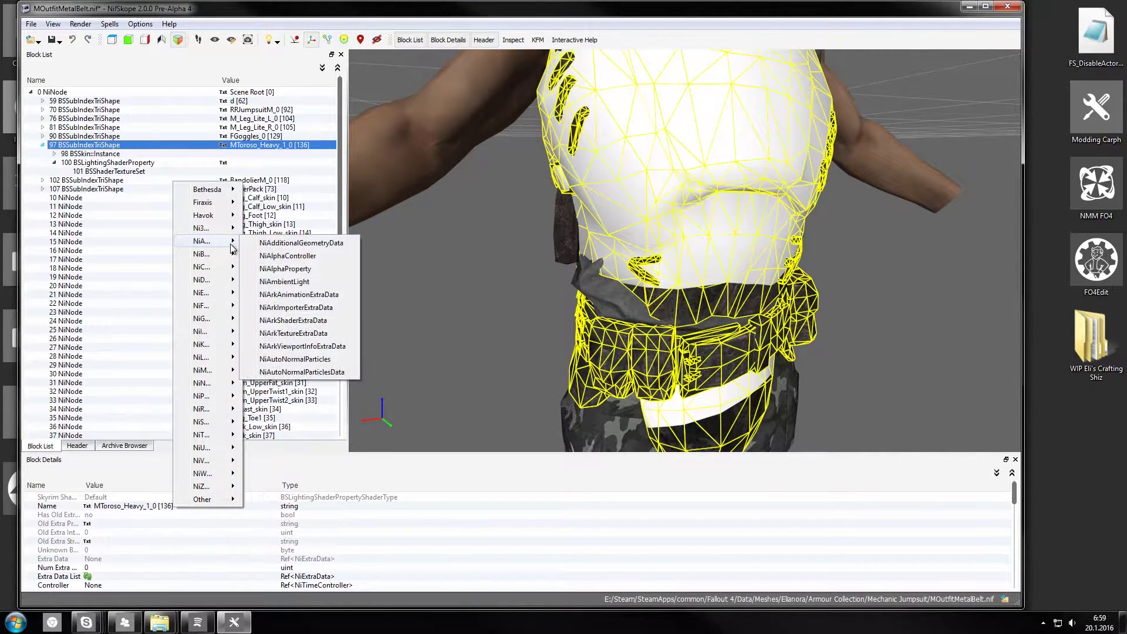
pyautogui.click(322, 266)
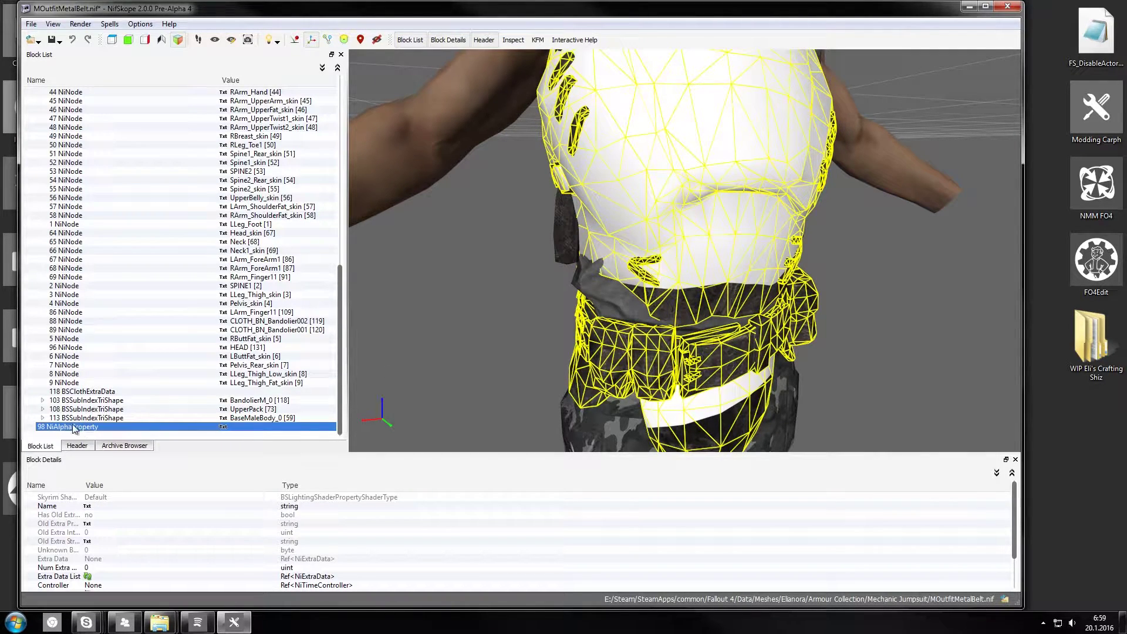
# - Locate the new NiAlphaProperty at the end of the block list to read its block number, and reselect the chest armour shape
pyautogui.click(598, 230)
pyautogui.scroll(2, 129, 135)
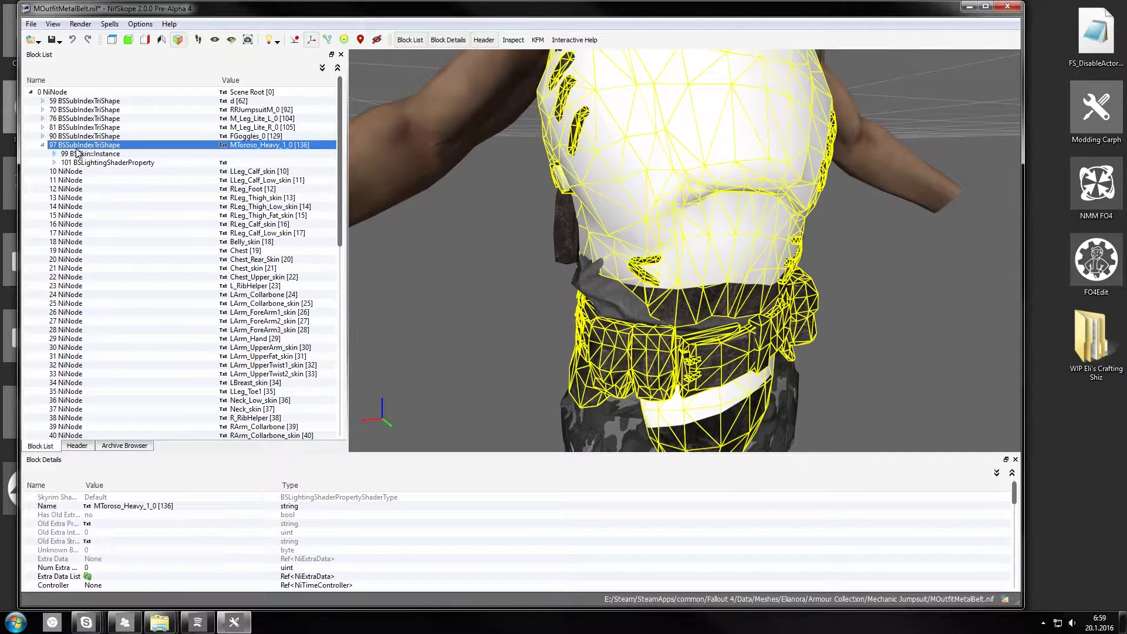
pyautogui.click(113, 163)
pyautogui.click(114, 145)
pyautogui.scroll(-11, 184, 284)
pyautogui.click(124, 444)
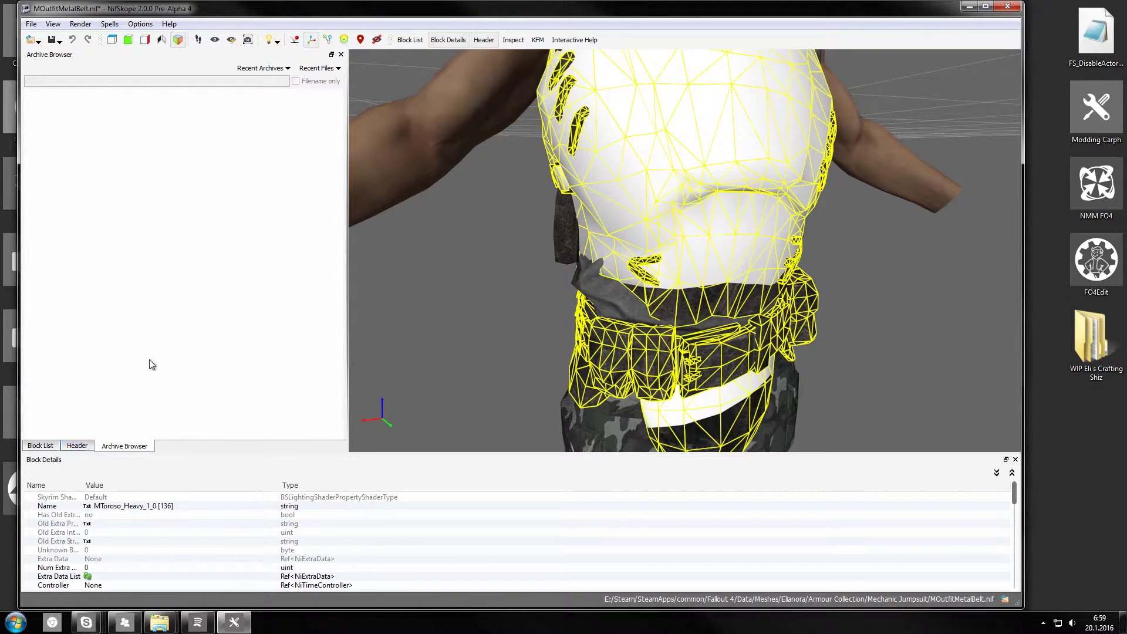
pyautogui.click(40, 446)
pyautogui.click(88, 400)
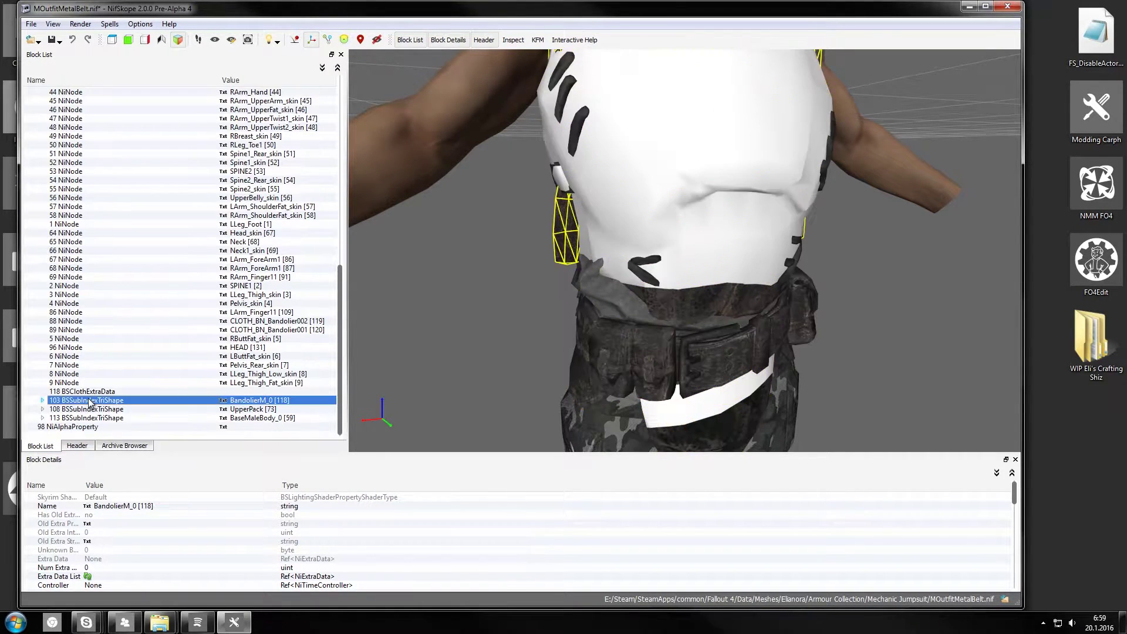
pyautogui.click(59, 426)
pyautogui.moveTo(339, 357); pyautogui.dragTo(343, 165)
pyautogui.click(82, 145)
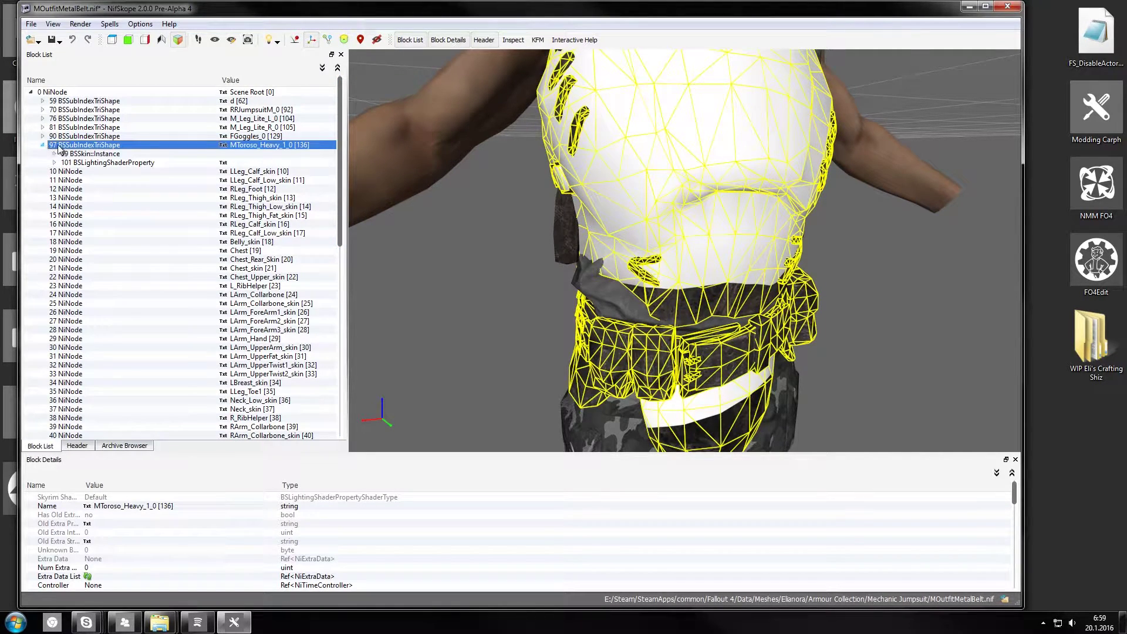
# - Link the alpha property to the chest armour shape by setting its empty second BS Properties reference to 98
pyautogui.scroll(-4, 154, 521)
pyautogui.scroll(-4, 153, 516)
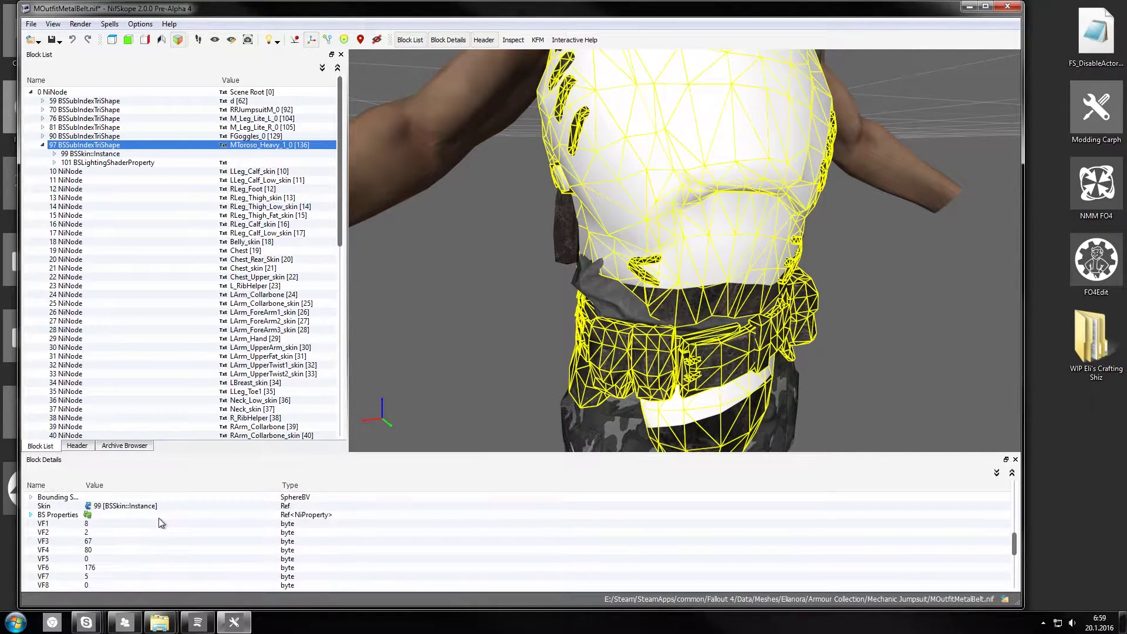
pyautogui.click(30, 514)
pyautogui.click(102, 559)
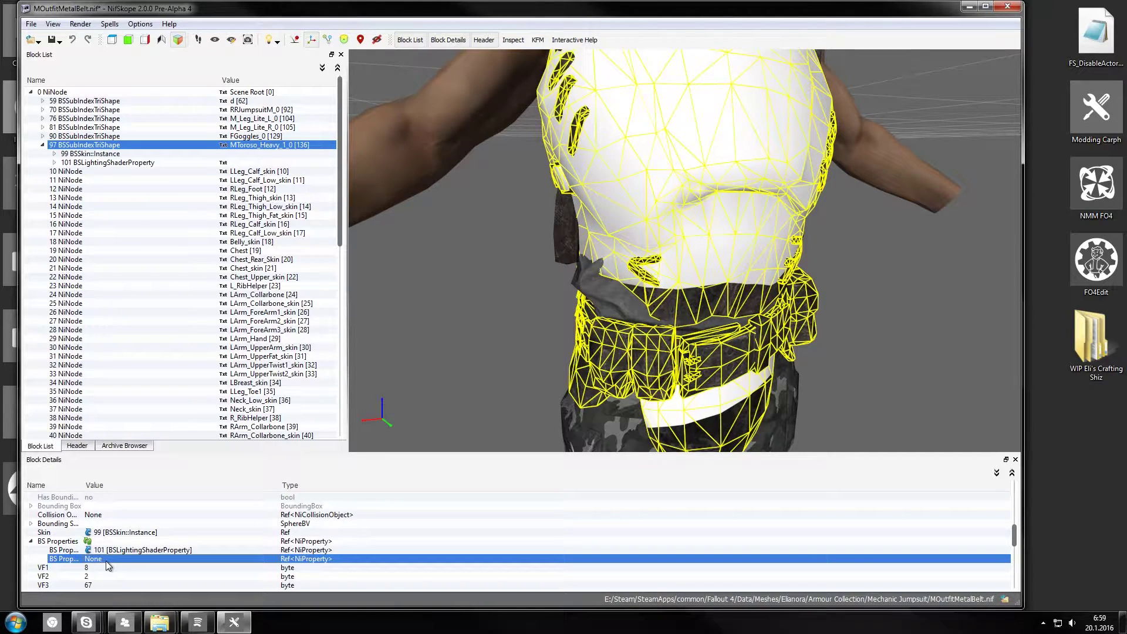
pyautogui.click(106, 561)
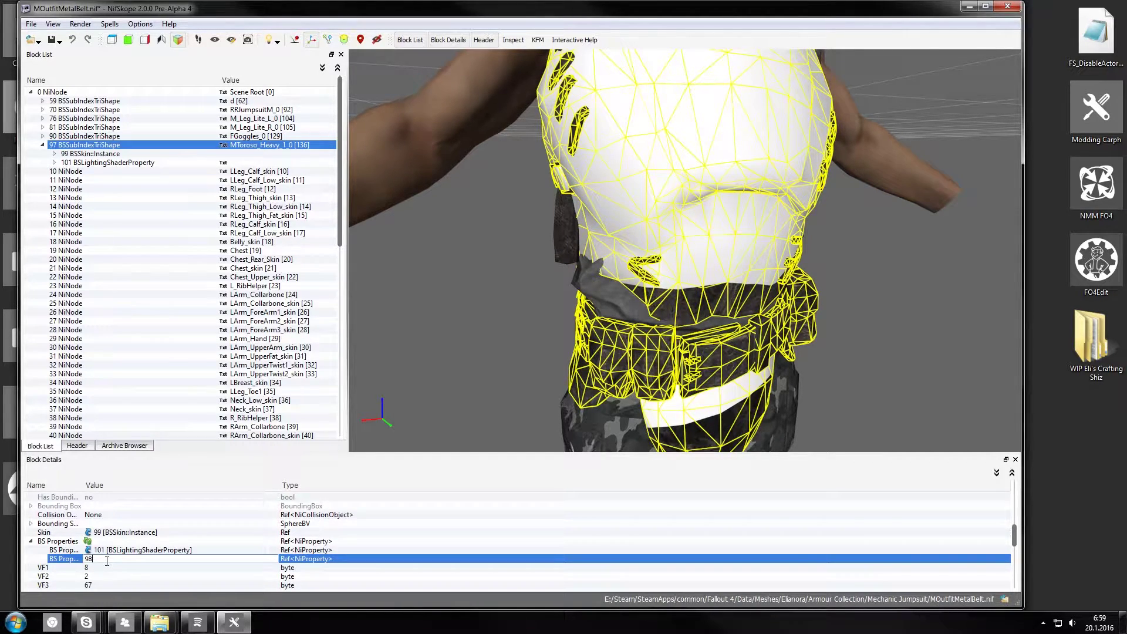
pyautogui.press('Return')
# - Set the Flags of the linked NiAlphaProperty to 4844 and edit its Threshold value
pyautogui.moveTo(697, 284); pyautogui.dragTo(749, 296)
pyautogui.click(735, 319)
pyautogui.scroll(-4, 735, 319)
pyautogui.scroll(-2, 750, 296)
pyautogui.click(84, 172)
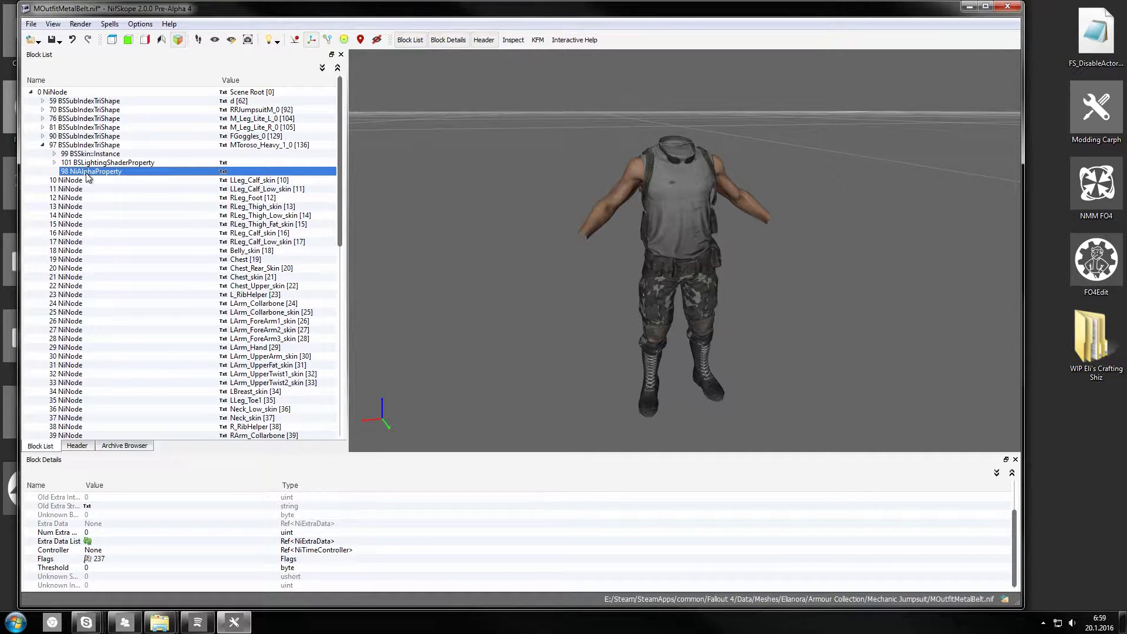
pyautogui.click(84, 560)
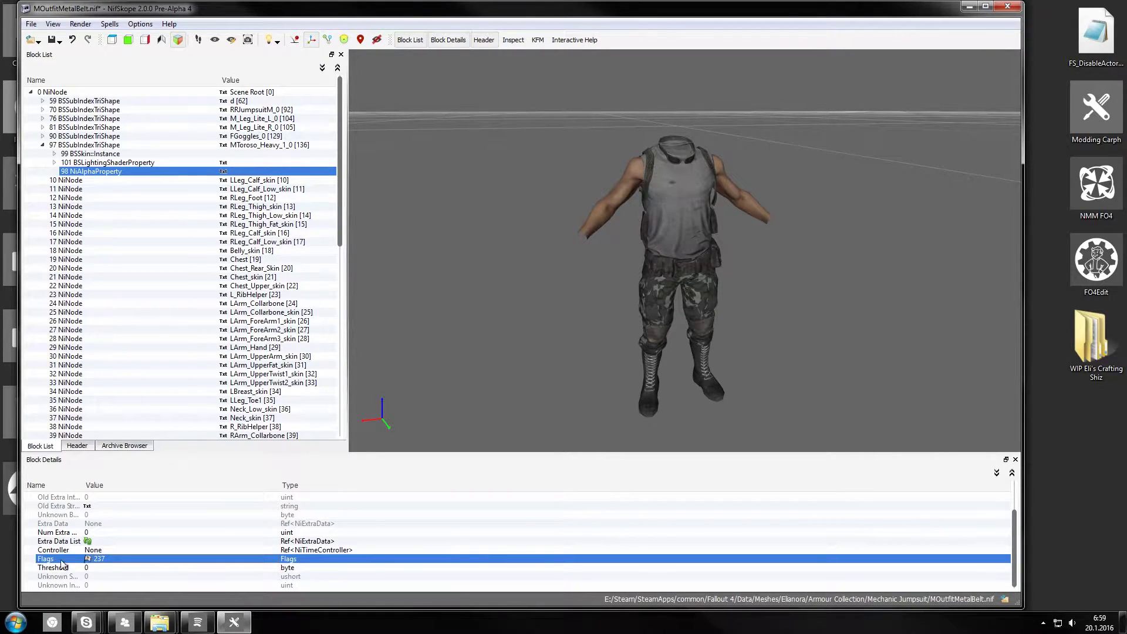
pyautogui.click(110, 560)
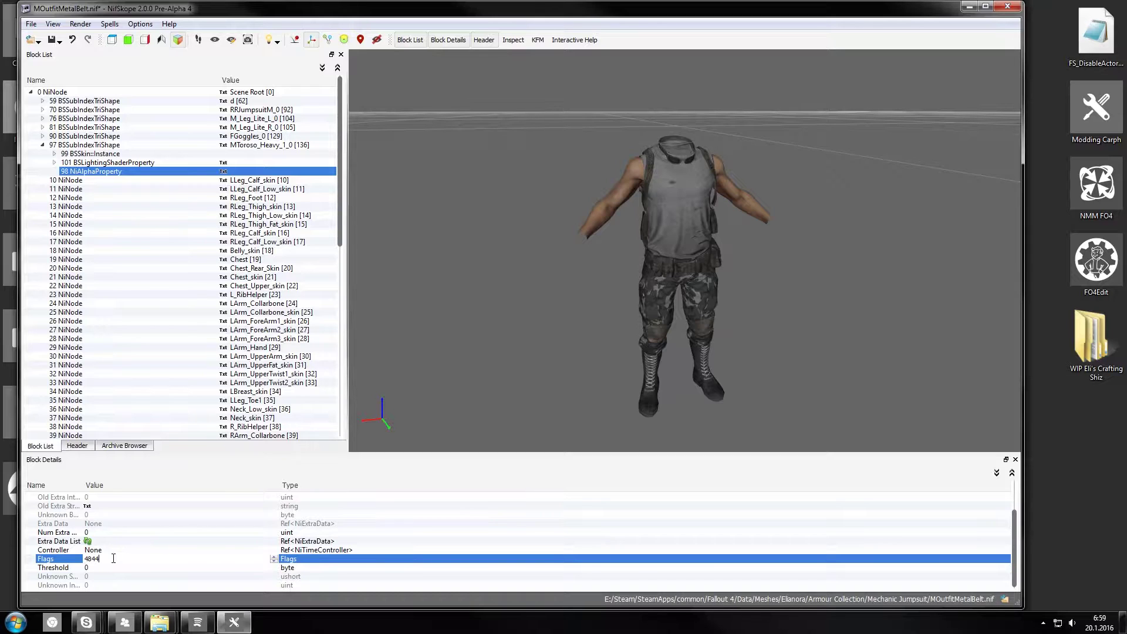
pyautogui.click(111, 568)
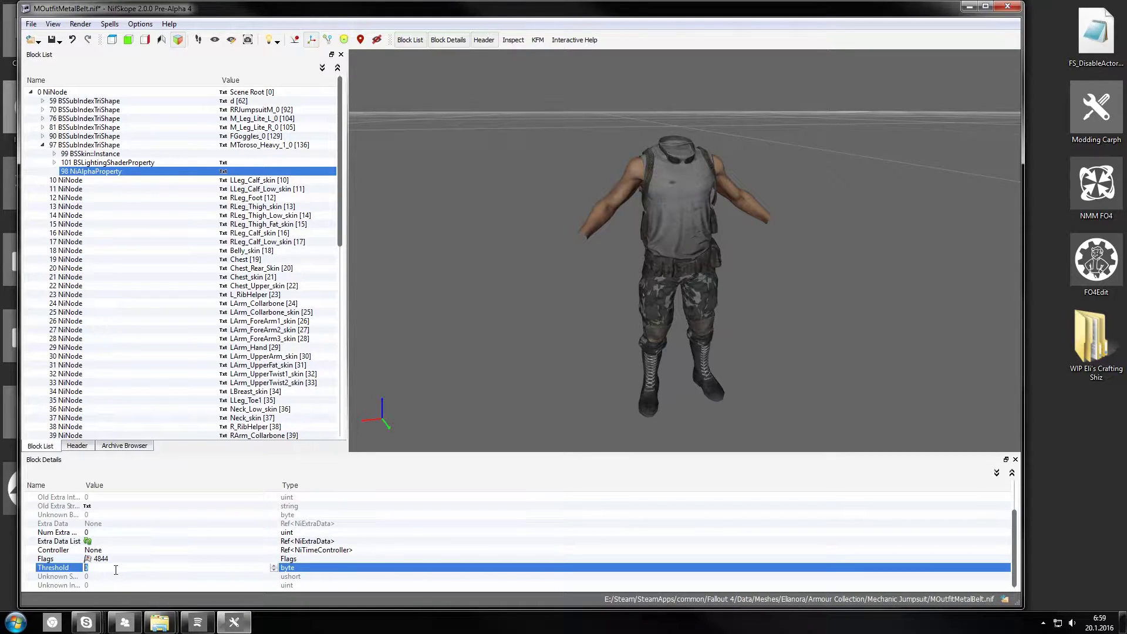
pyautogui.press('Return')
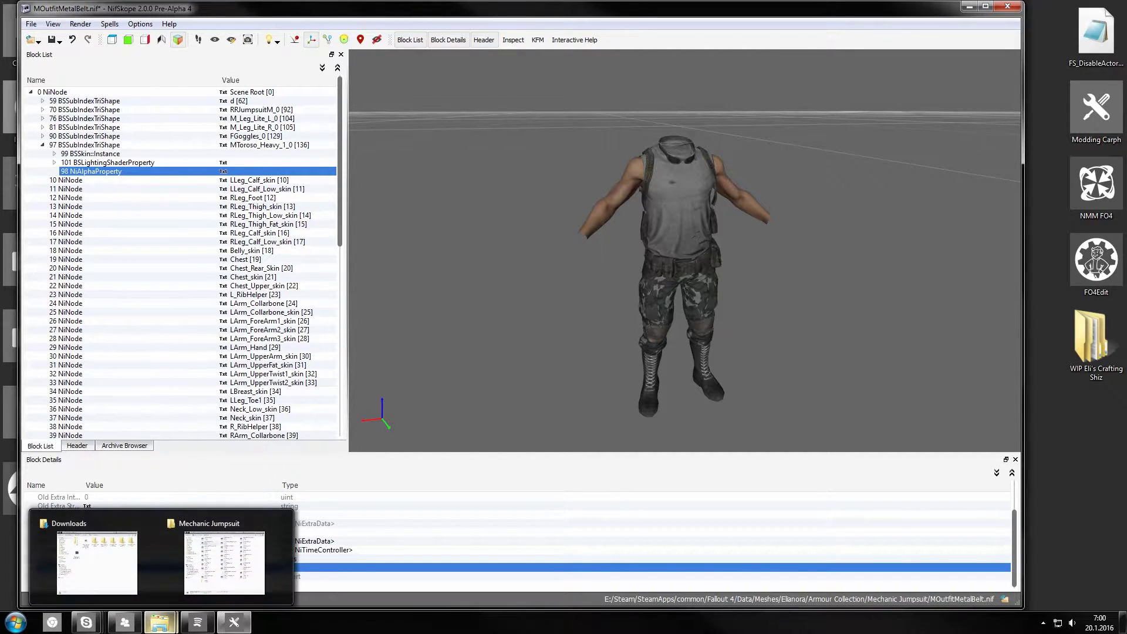
# - Expand and select the BSLightingShaderProperty block of the chest armour shape
pyautogui.click(671, 211)
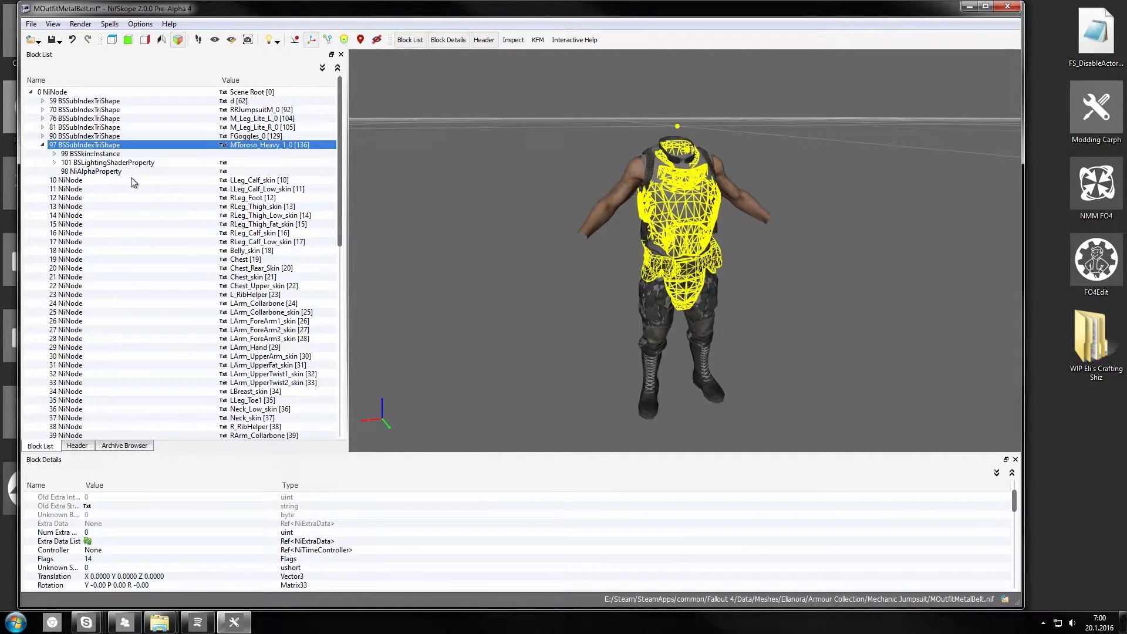
pyautogui.click(54, 162)
pyautogui.click(138, 163)
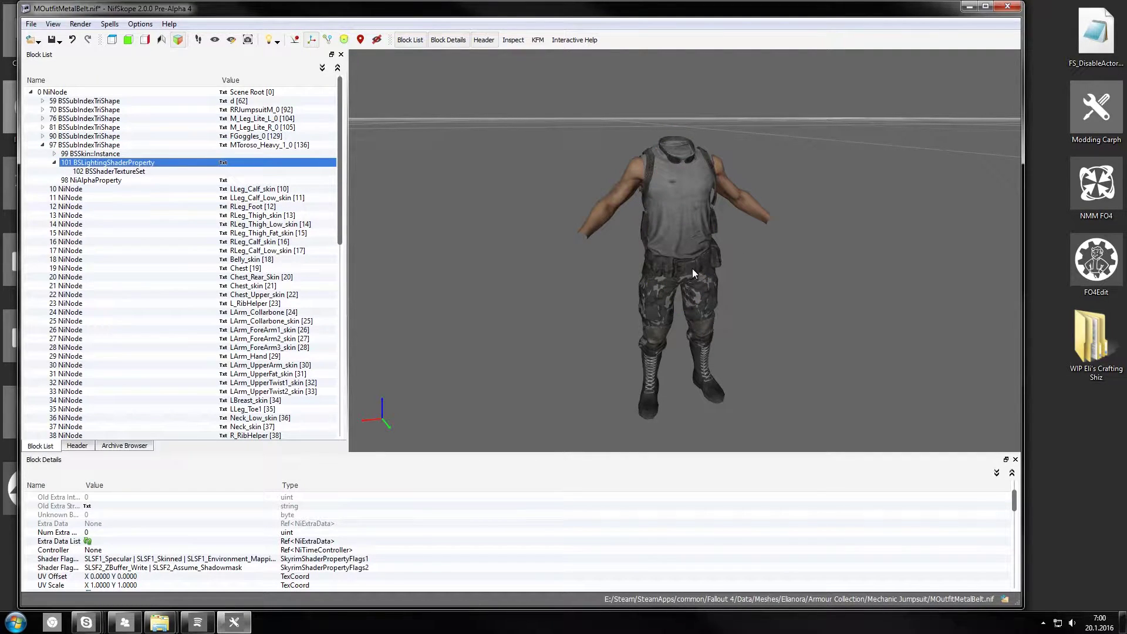
# - Switch to the Mechanic Jumpsuit window in Windows Explorer and open the folder Data\Materials\Elianora\Vault Utility Jumpsuit
pyautogui.moveTo(160, 622)
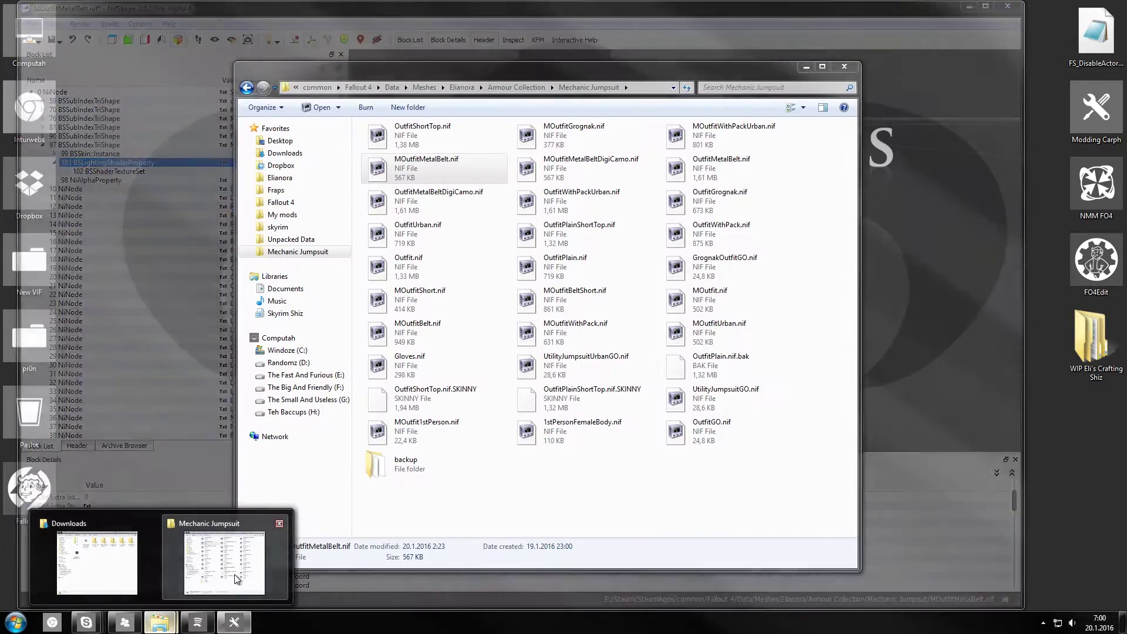
pyautogui.click(247, 572)
pyautogui.click(406, 87)
pyautogui.click(389, 88)
pyautogui.doubleClick(409, 162)
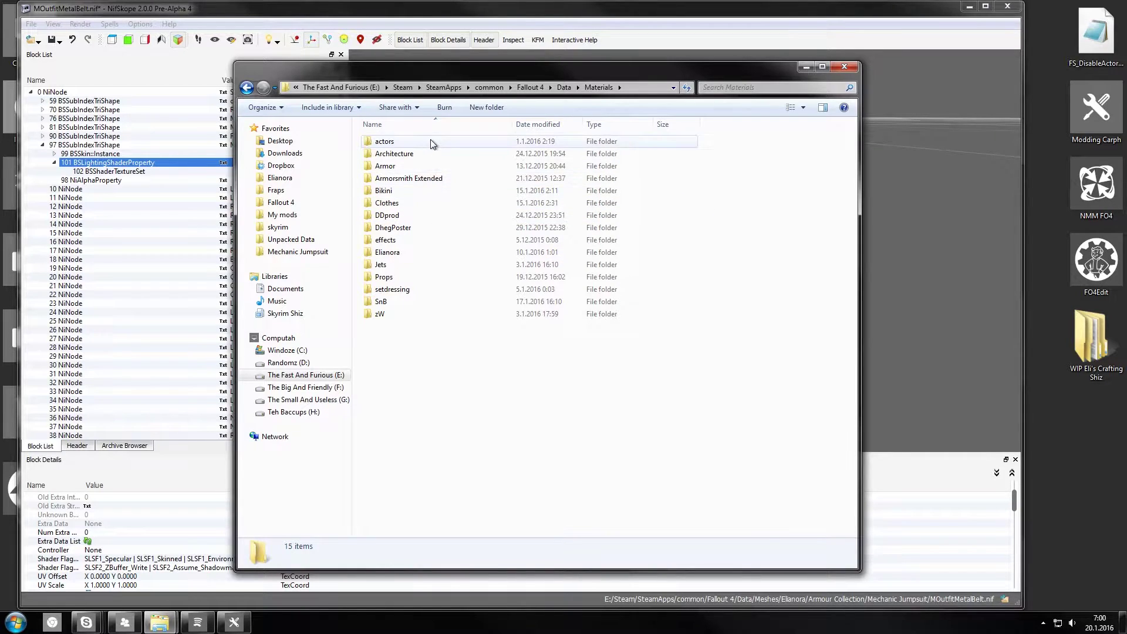
pyautogui.doubleClick(418, 253)
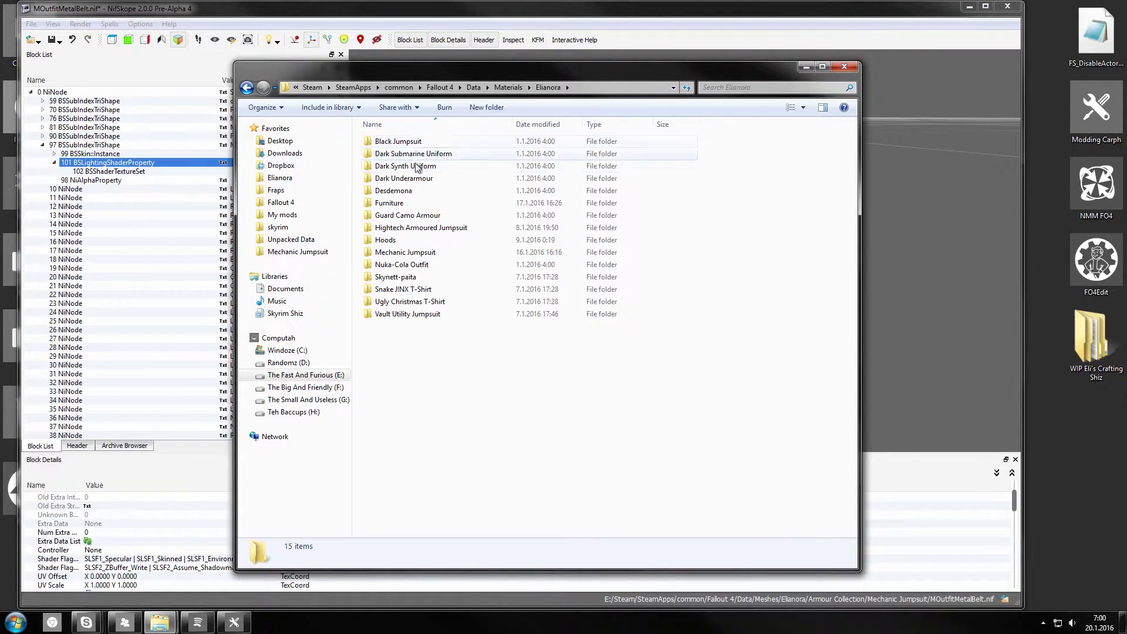
pyautogui.doubleClick(406, 315)
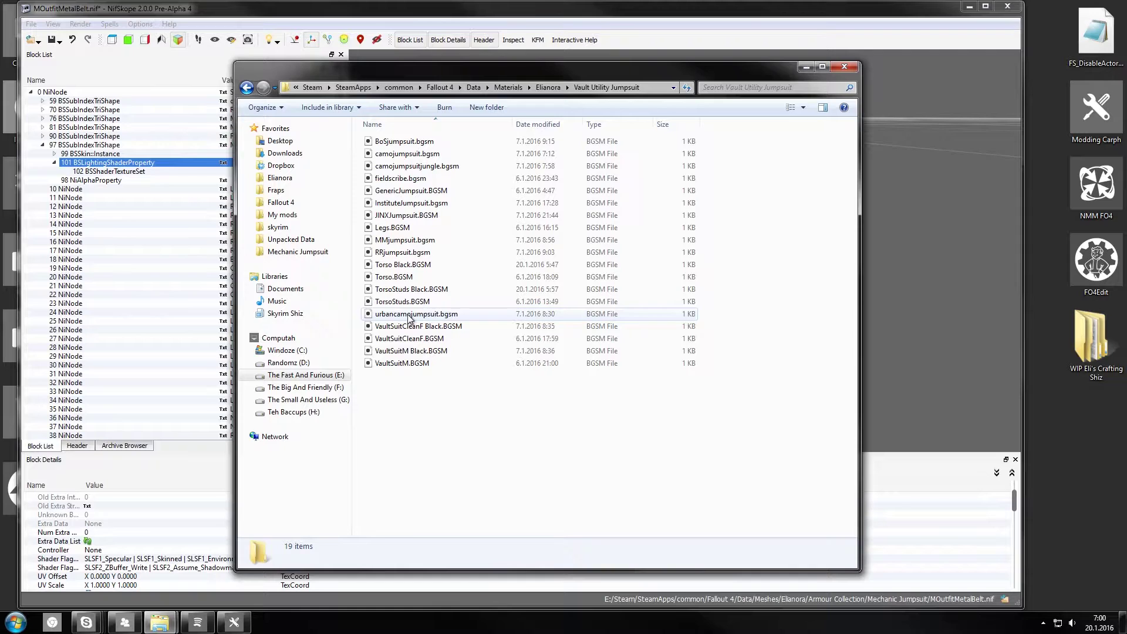
# - Open Legs.BGSM and RRjumpsuit.bgsm in the material editor and place their windows side by side
pyautogui.doubleClick(404, 228)
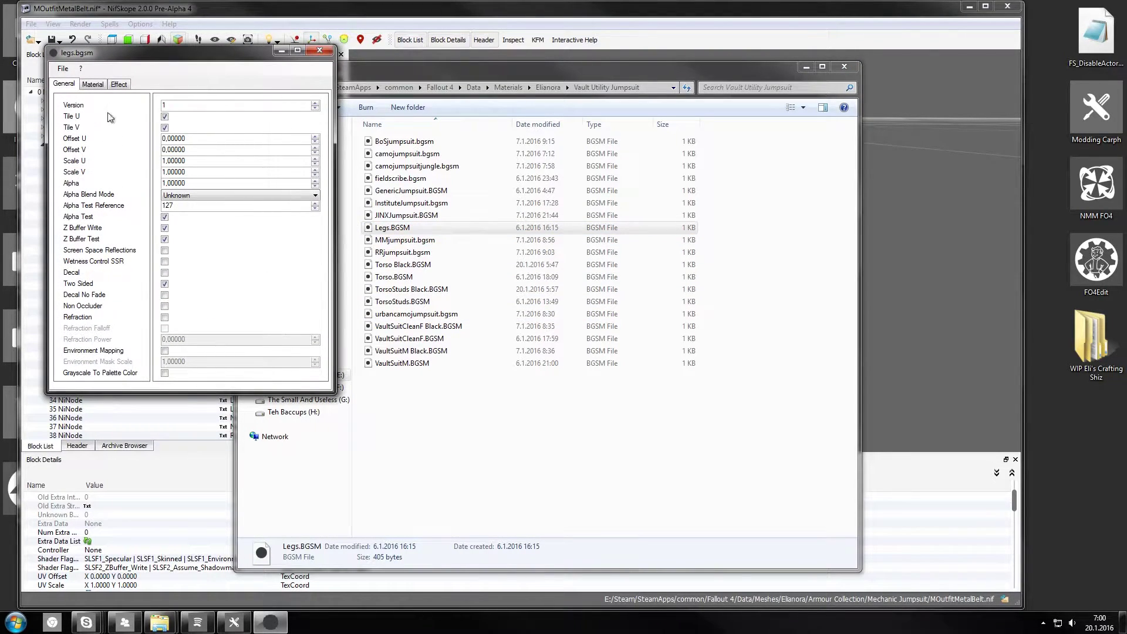
pyautogui.click(426, 253)
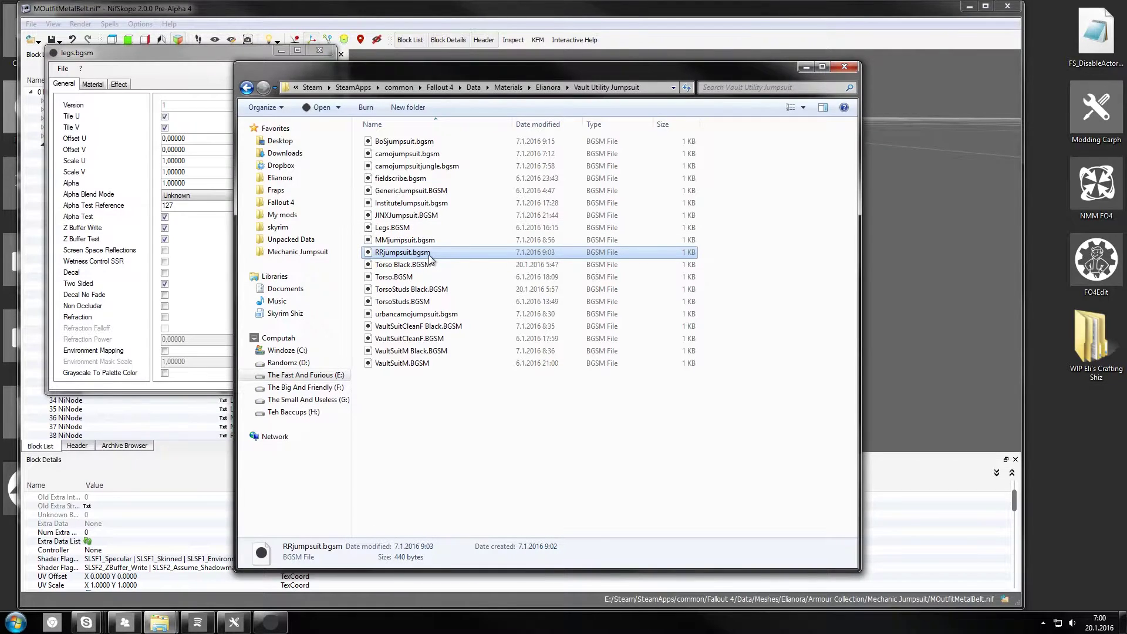
pyautogui.doubleClick(429, 255)
pyautogui.moveTo(267, 69); pyautogui.dragTo(520, 50)
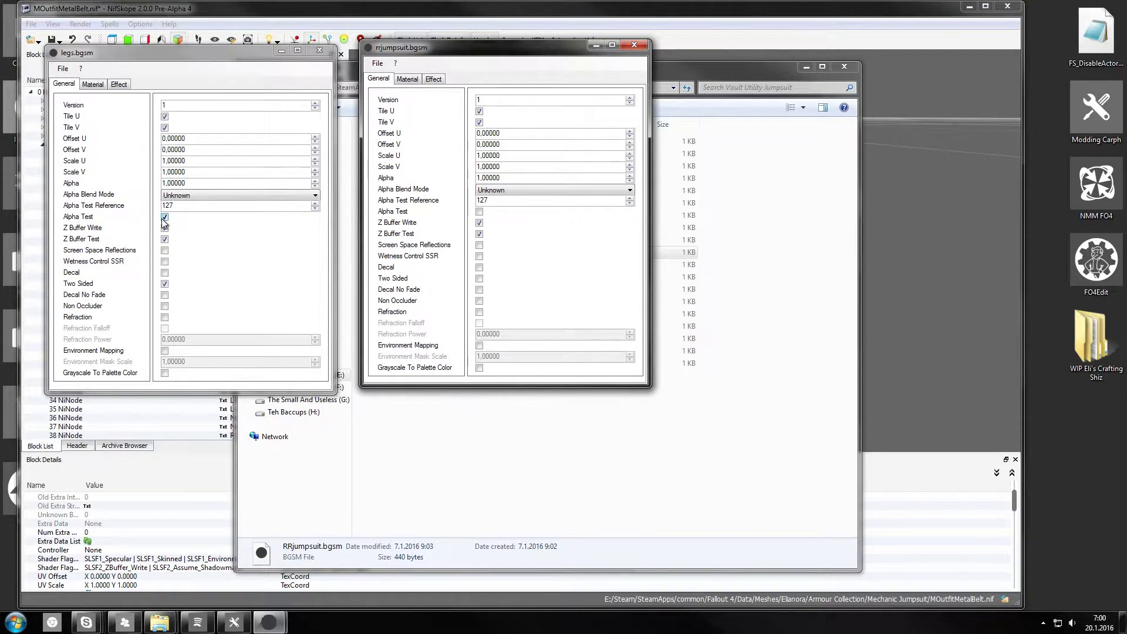
# - Compare the Alpha Test and Alpha Test Reference settings of the two materials, and close both without changes
pyautogui.click(93, 84)
pyautogui.click(63, 84)
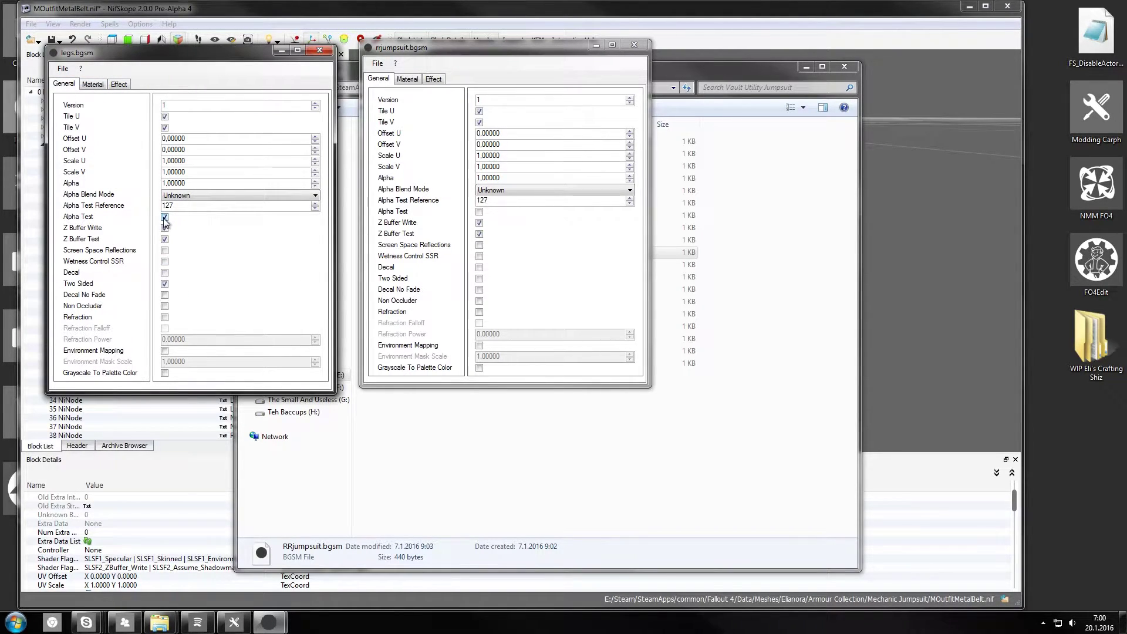
pyautogui.moveTo(179, 205); pyautogui.dragTo(140, 214)
pyautogui.click(471, 215)
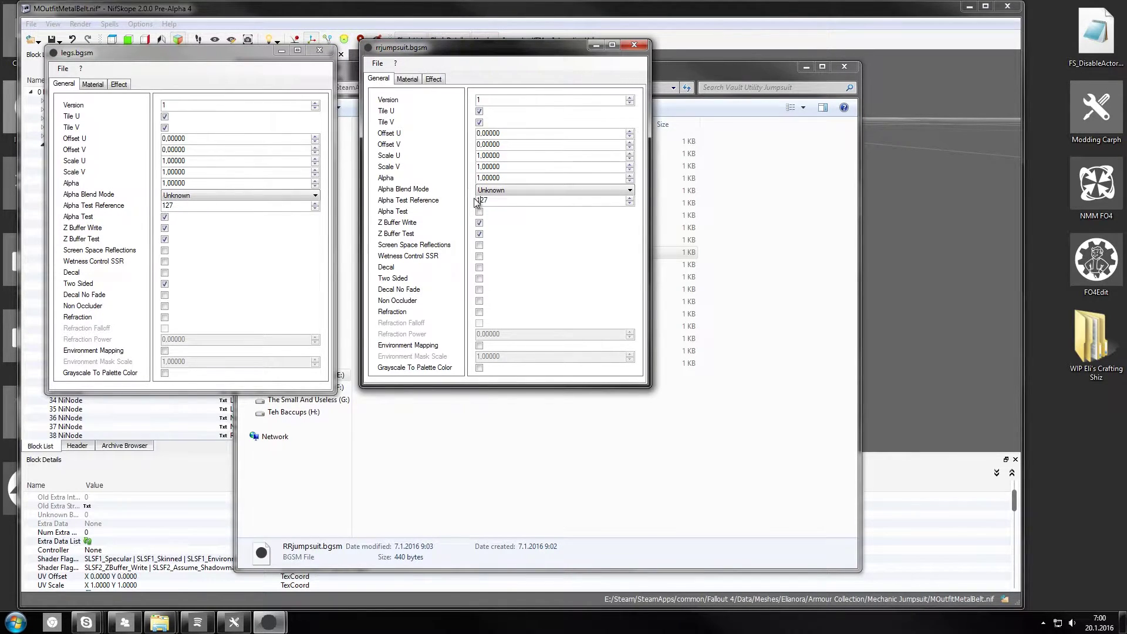
pyautogui.click(163, 205)
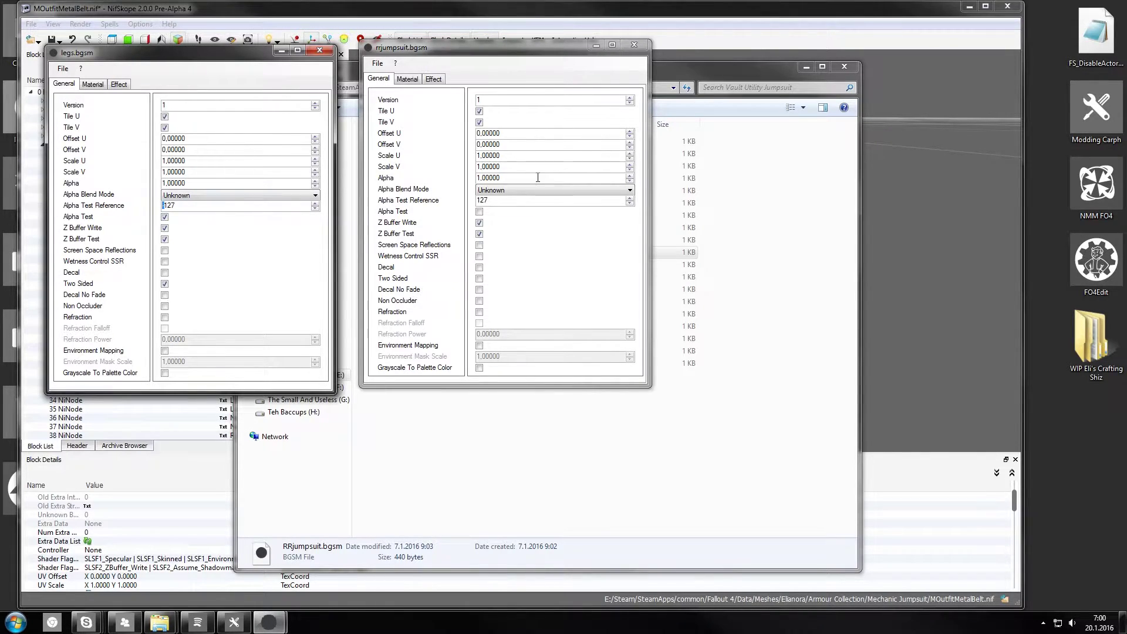
pyautogui.click(320, 50)
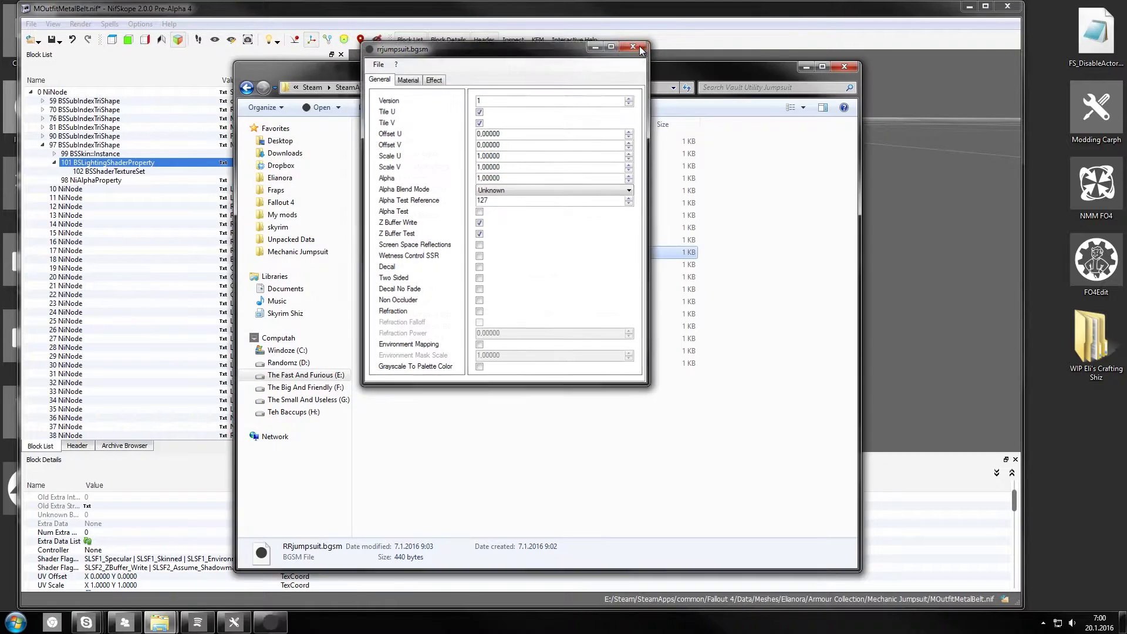
pyautogui.click(638, 49)
# - Copy the relative path Materials\Elianora\Vault Utility Jumpsuit\RRjumpsuit.bgsm and return to the shader property's Name row in NifSkope
pyautogui.click(433, 256)
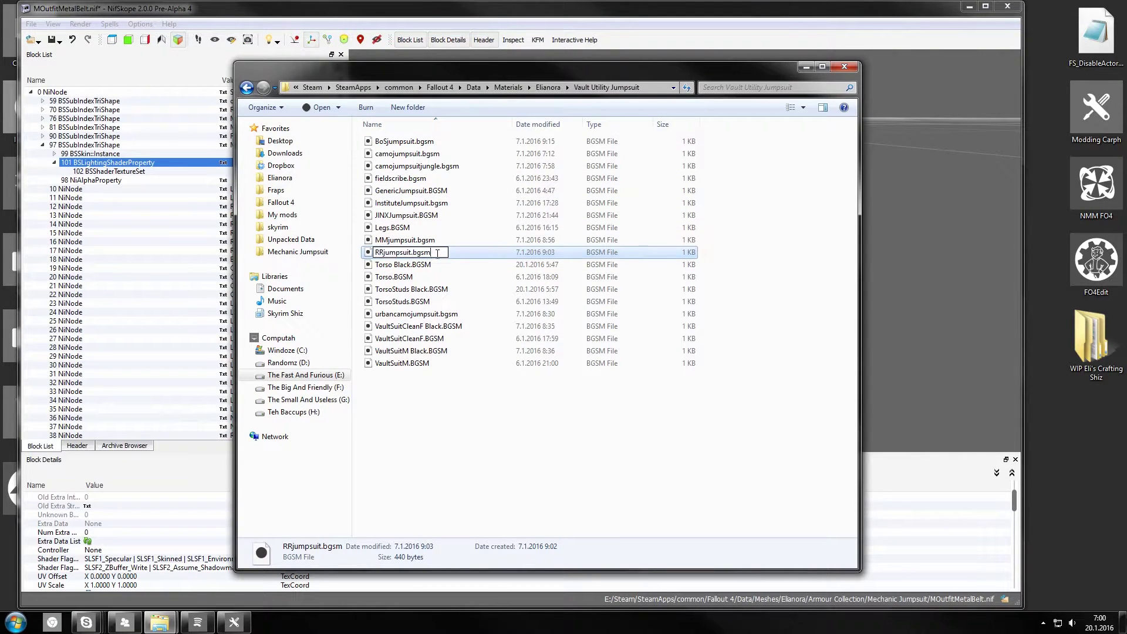
pyautogui.click(646, 88)
pyautogui.write('\\£')
pyautogui.write('RRjumpsuit.bgsm')
pyautogui.hotkey('ctrl', 'shift', 'Left')
pyautogui.hotkey('ctrl', 'shift', 'Left')
pyautogui.press('Right')
pyautogui.press('BackSpace')
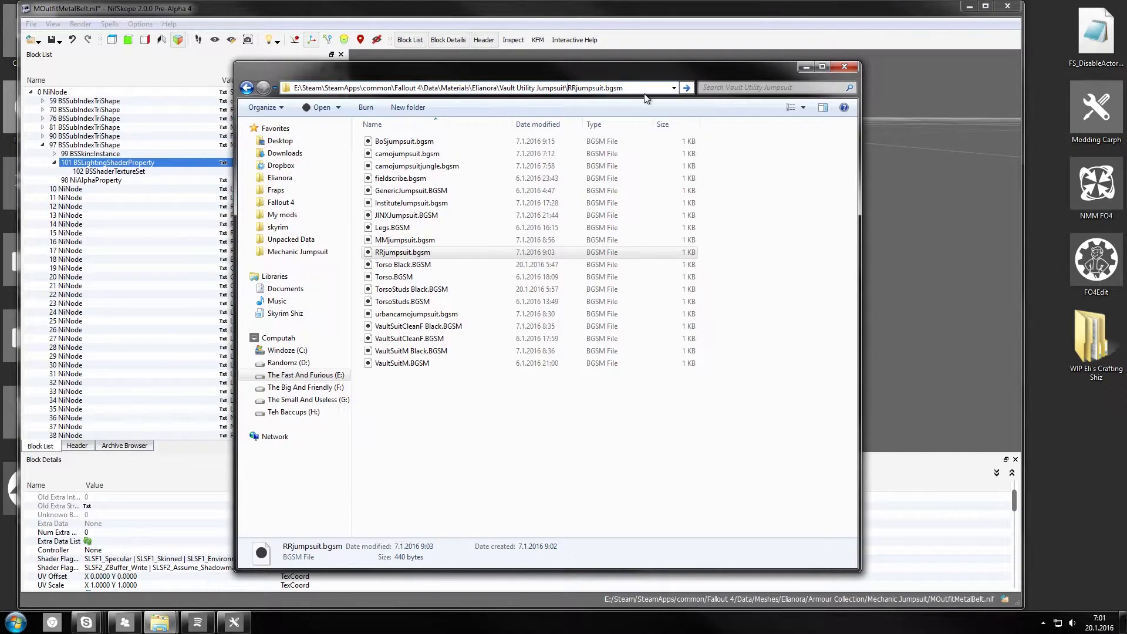
pyautogui.moveTo(646, 88); pyautogui.dragTo(453, 112)
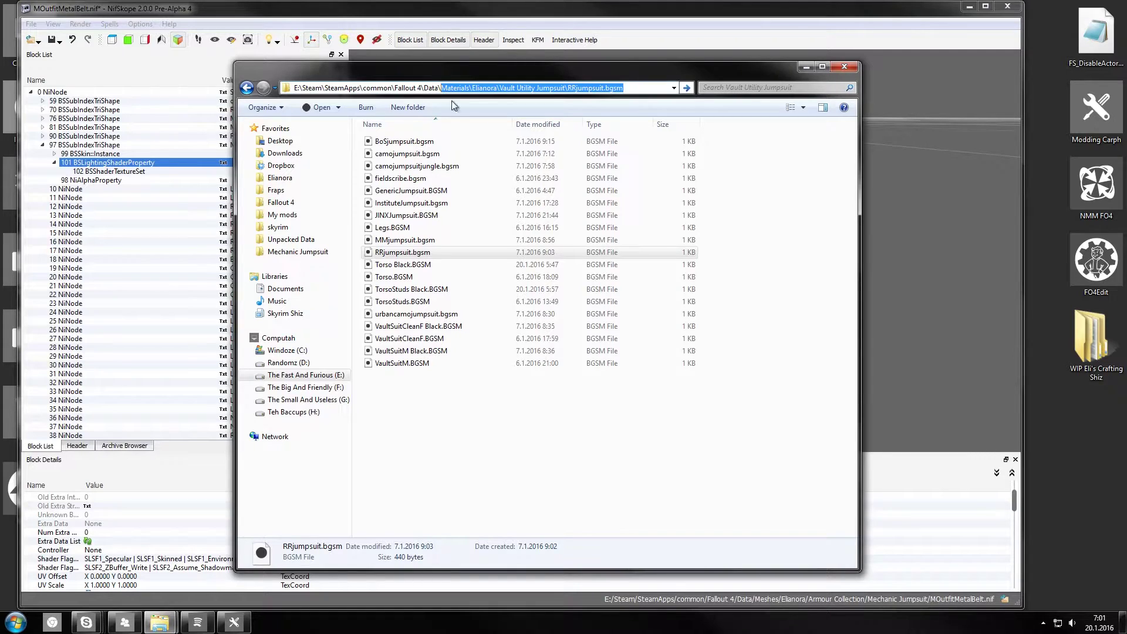
pyautogui.press('Escape')
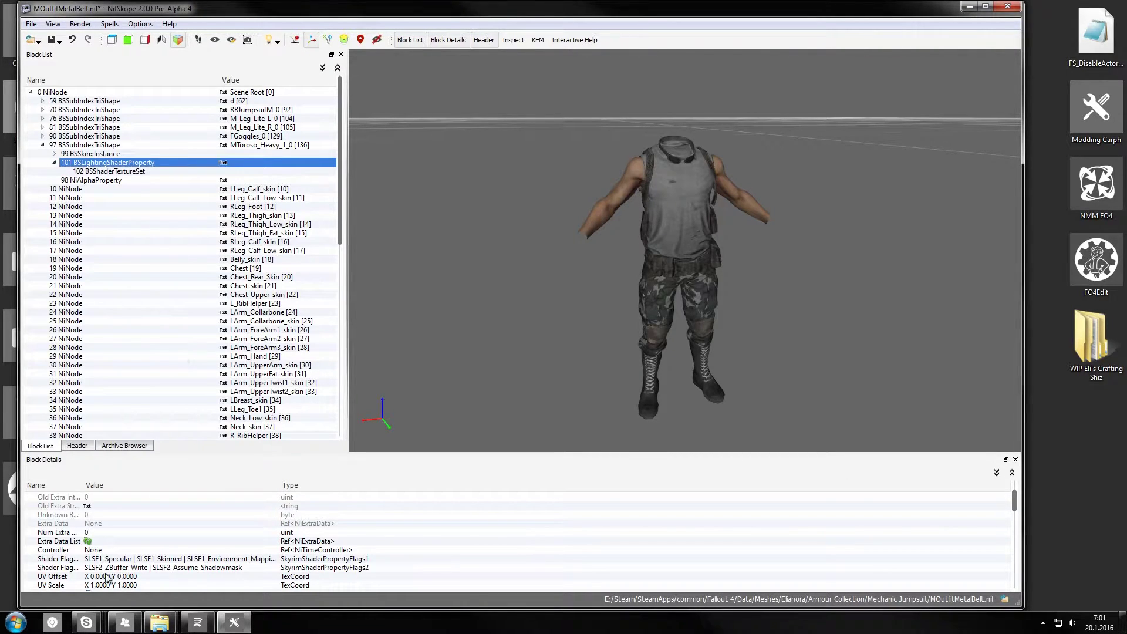
pyautogui.scroll(2, 182, 520)
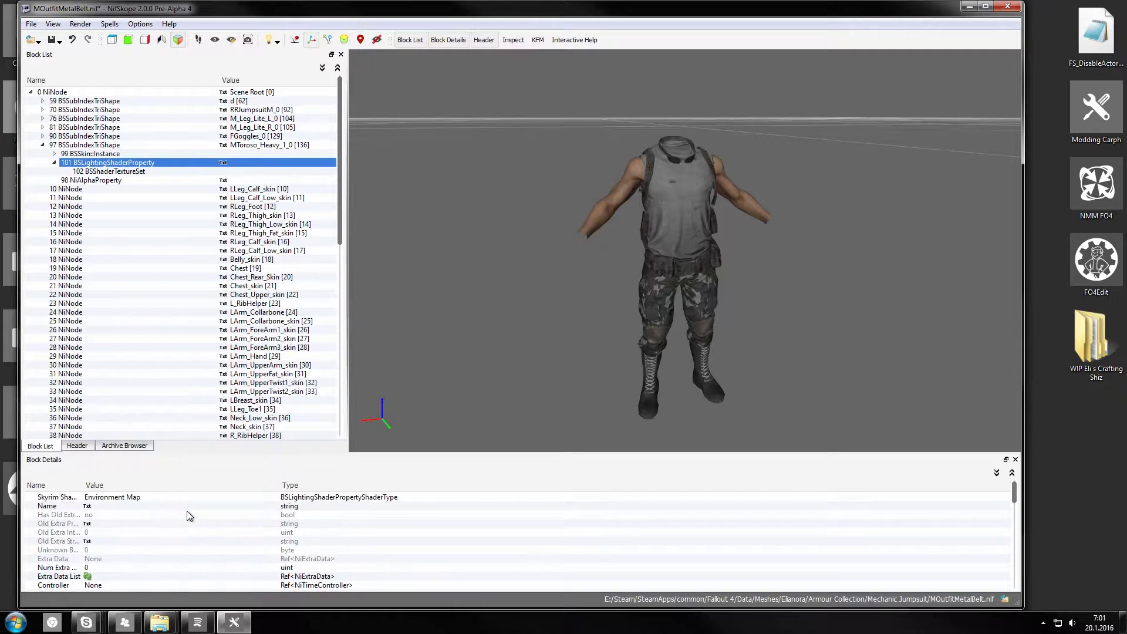
# - Set the shader property's Name to Materials\Elianora\Vault Utility Jumpsuit\RRjumpsuit.bgsm and check how the chest armour mesh displays
pyautogui.click(47, 507)
pyautogui.rightClick(104, 506)
pyautogui.rightClick(98, 510)
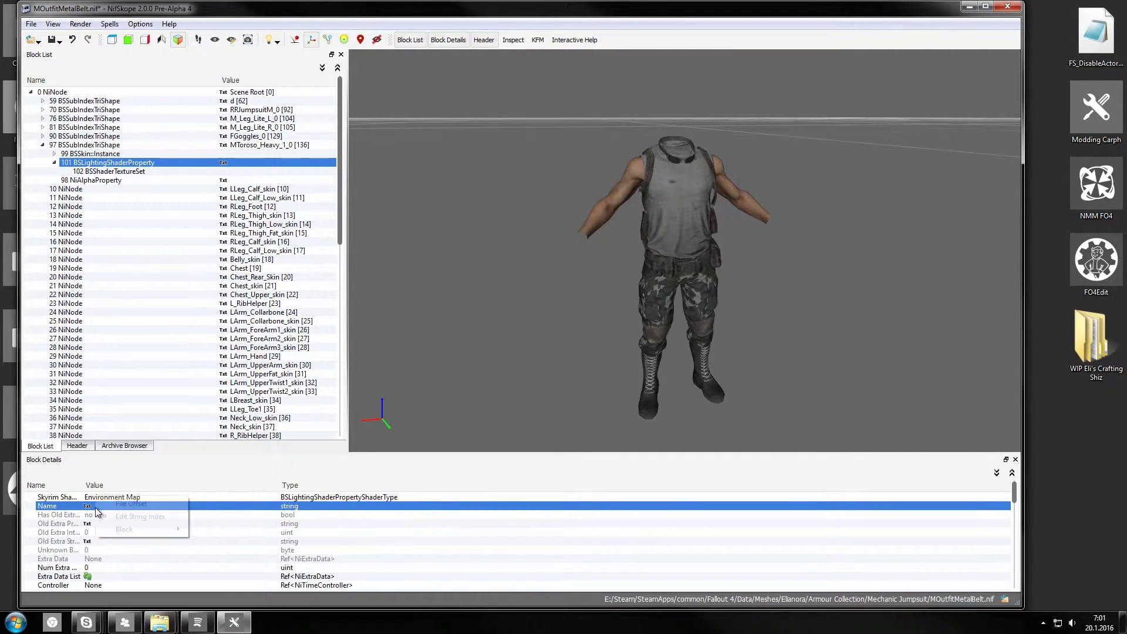
pyautogui.click(149, 518)
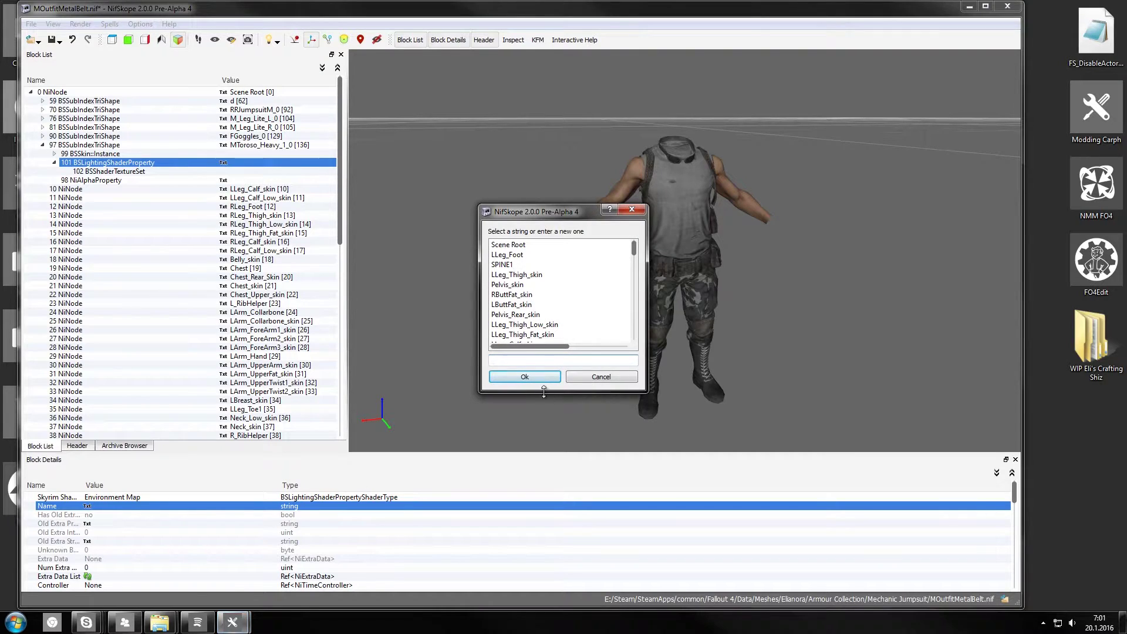
pyautogui.write('Materials\\Elianora\\Vault Utility Jumpsuit\\RRjumpsuit.bgsm')
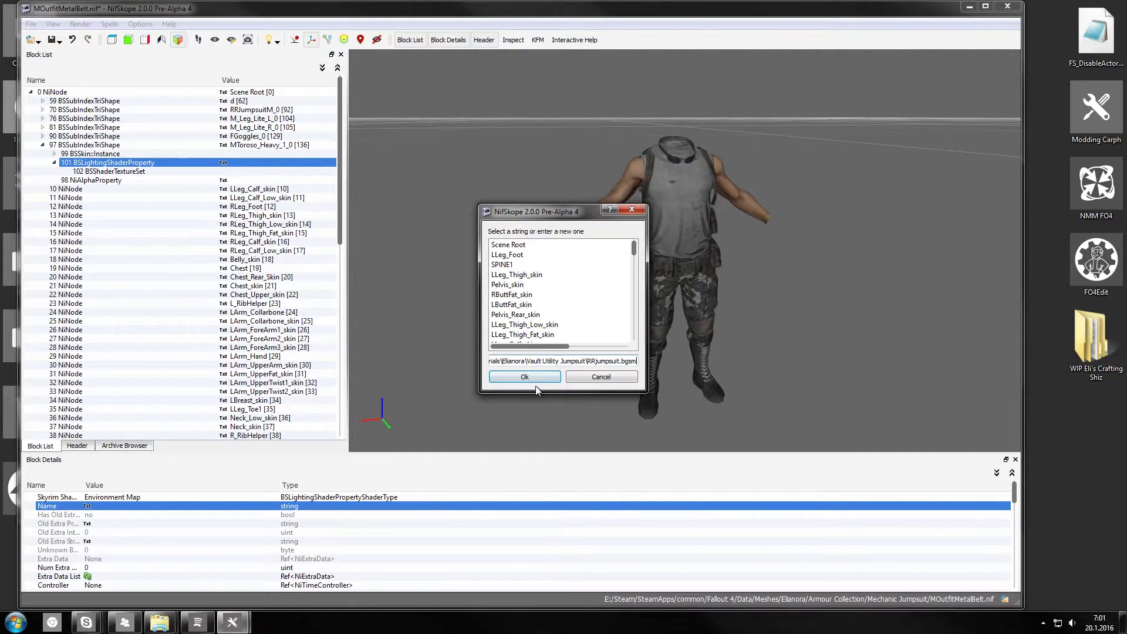
pyautogui.click(537, 378)
pyautogui.moveTo(556, 355); pyautogui.dragTo(643, 260)
pyautogui.click(713, 221)
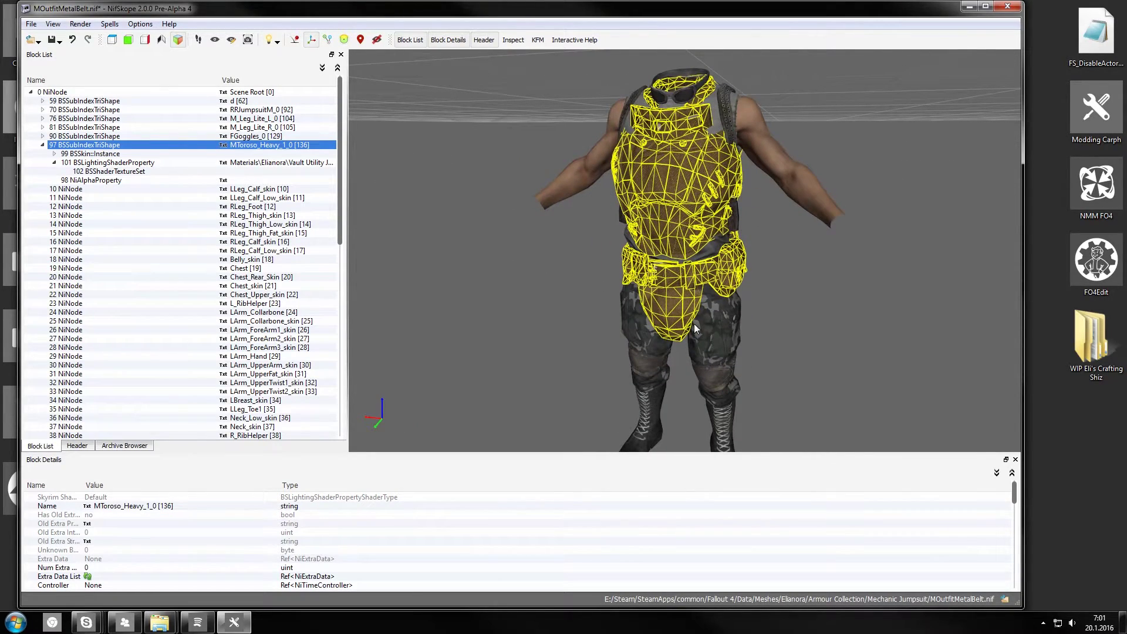
pyautogui.moveTo(695, 182); pyautogui.dragTo(664, 217)
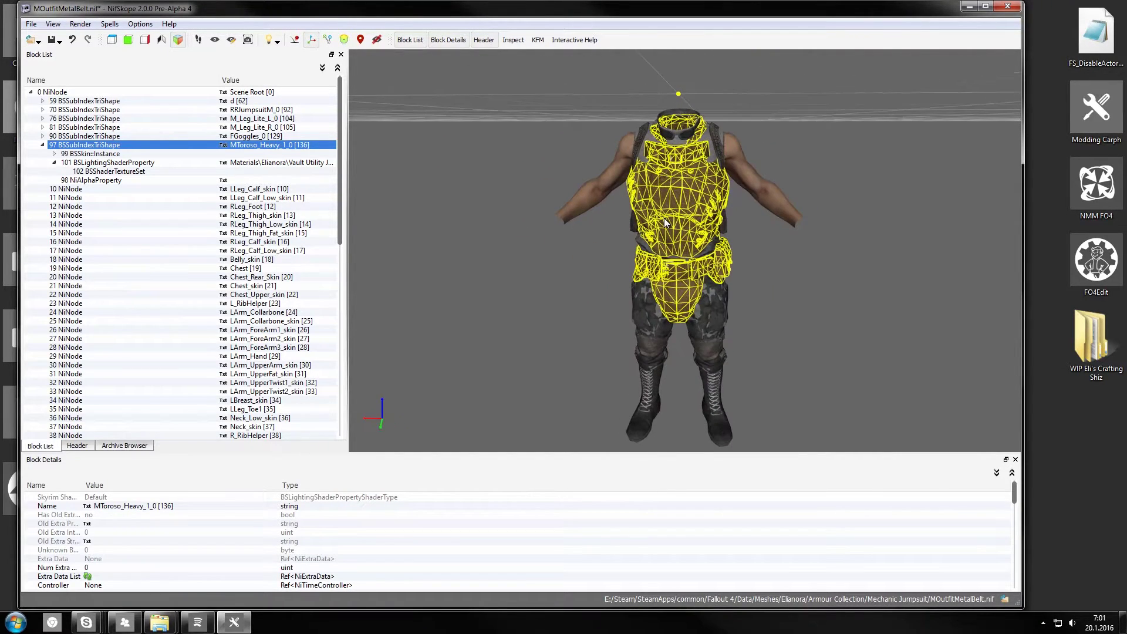
# - Clear the material path from the Name of the chest armour's BSLightingShaderProperty
pyautogui.click(117, 162)
pyautogui.doubleClick(223, 506)
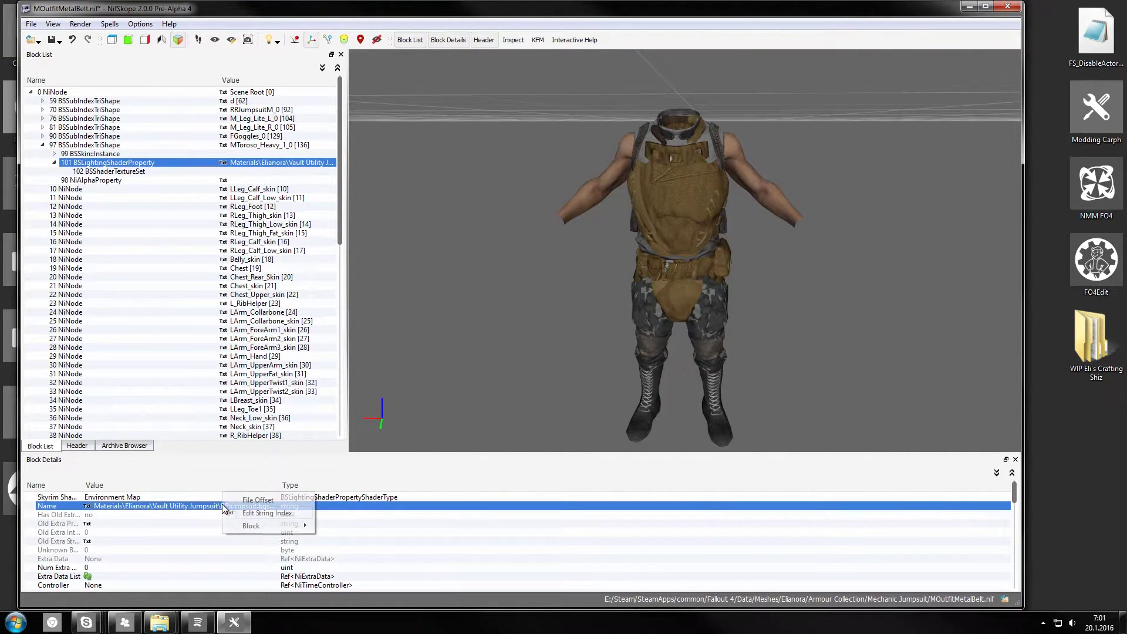
pyautogui.press('BackSpace')
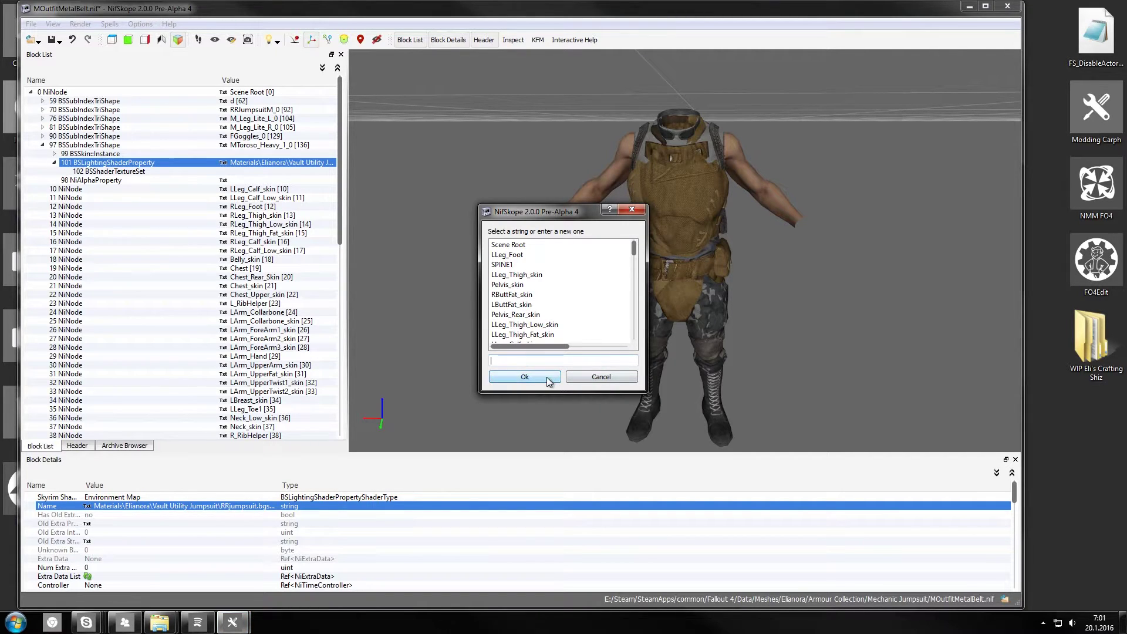
pyautogui.click(600, 376)
pyautogui.rightClick(151, 506)
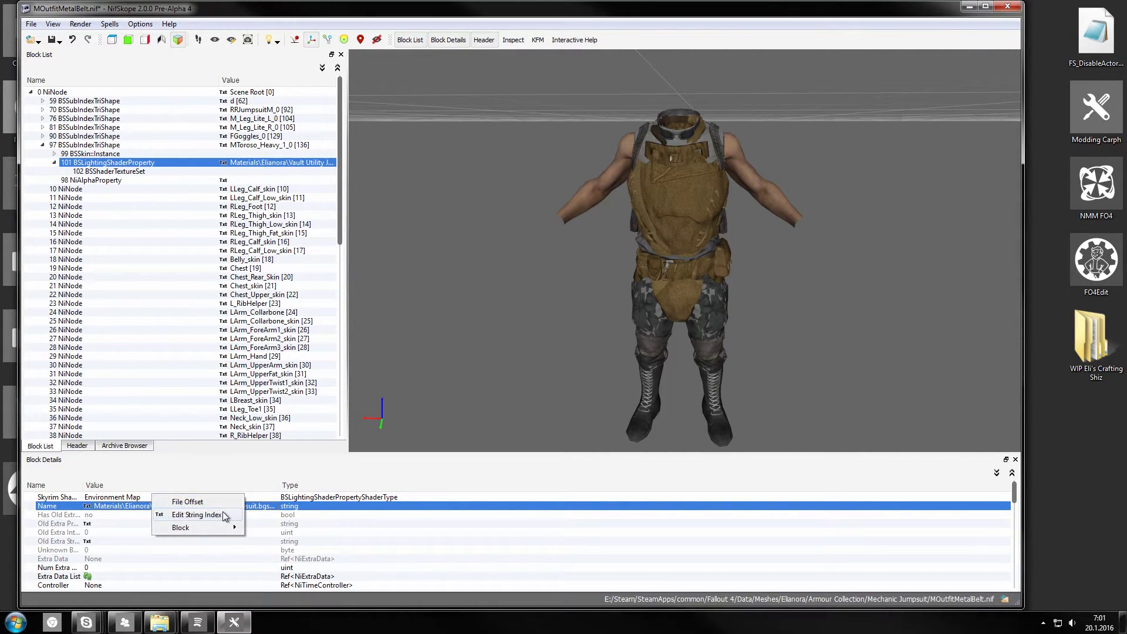
pyautogui.press('Escape')
pyautogui.doubleClick(223, 507)
pyautogui.press('BackSpace')
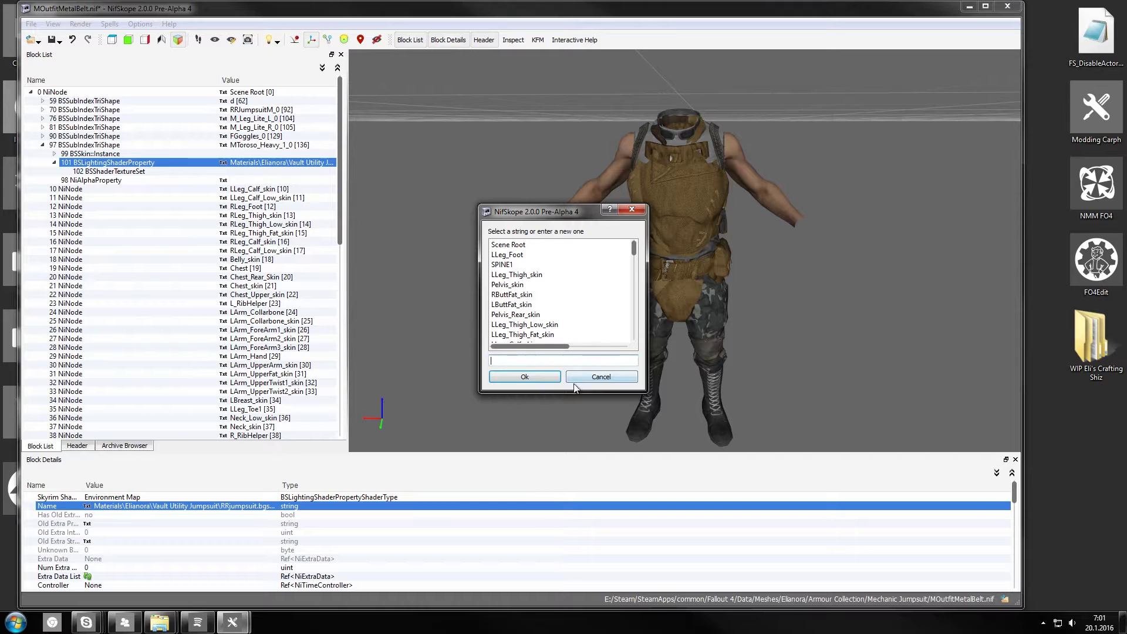
pyautogui.click(515, 377)
# - Inspect the outfit's transparency up close and review the Flags and Threshold rows of the chest mesh's NiAlphaProperty
pyautogui.moveTo(563, 358); pyautogui.dragTo(657, 273)
pyautogui.click(714, 273)
pyautogui.rightClick(783, 245)
pyautogui.moveTo(750, 275); pyautogui.dragTo(776, 256)
pyautogui.scroll(5, 646, 271)
pyautogui.click(99, 182)
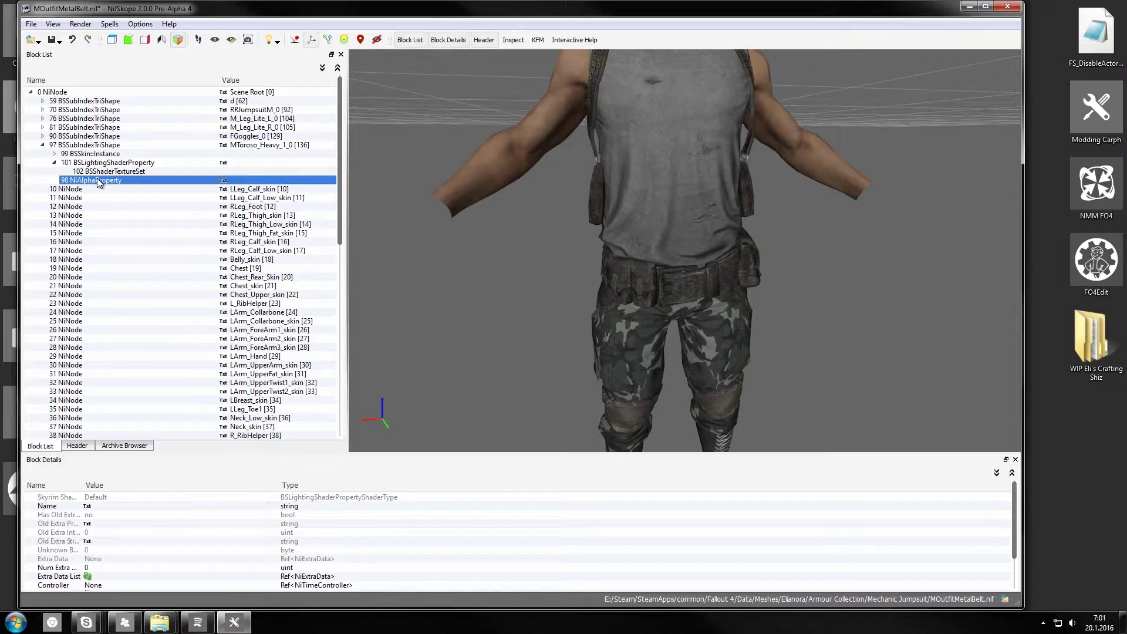
pyautogui.click(181, 569)
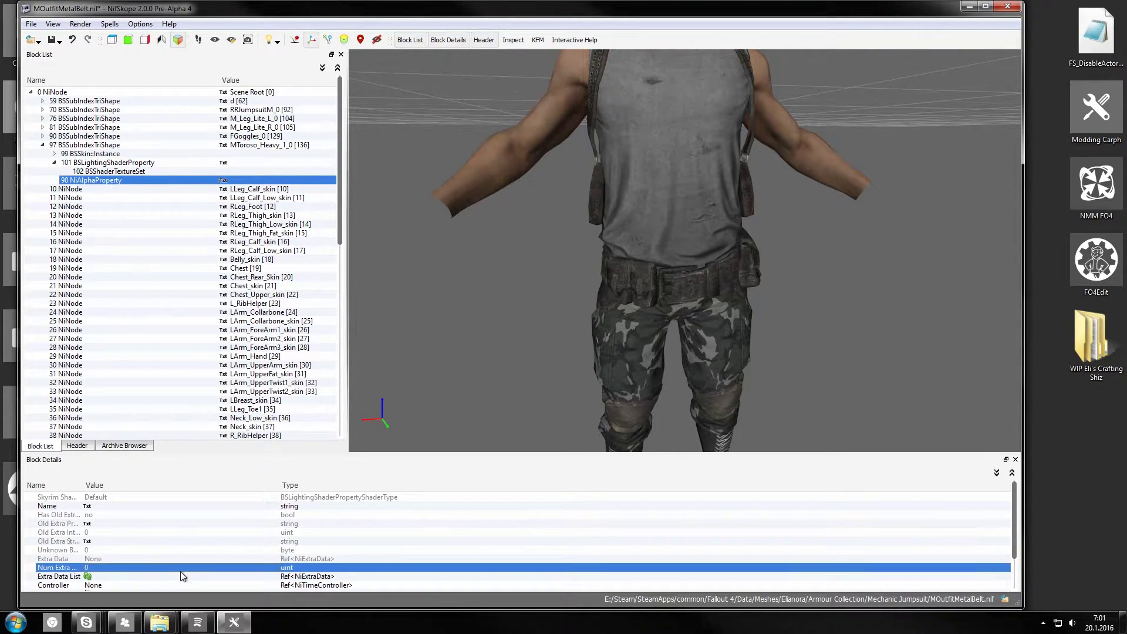
pyautogui.scroll(-2, 177, 570)
pyautogui.click(101, 567)
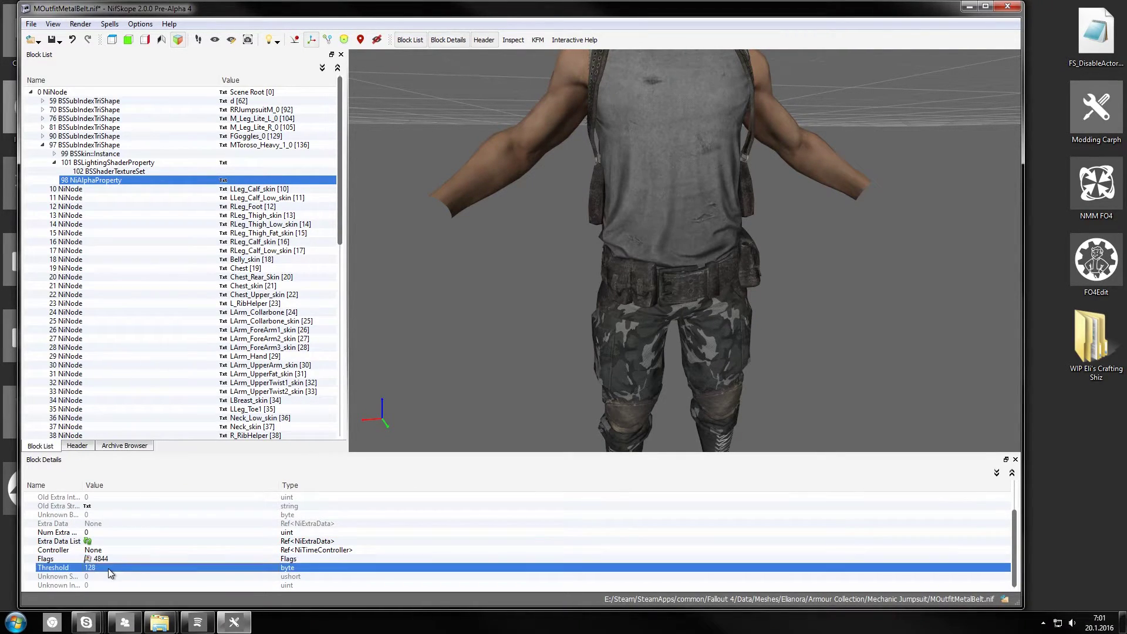
pyautogui.click(110, 558)
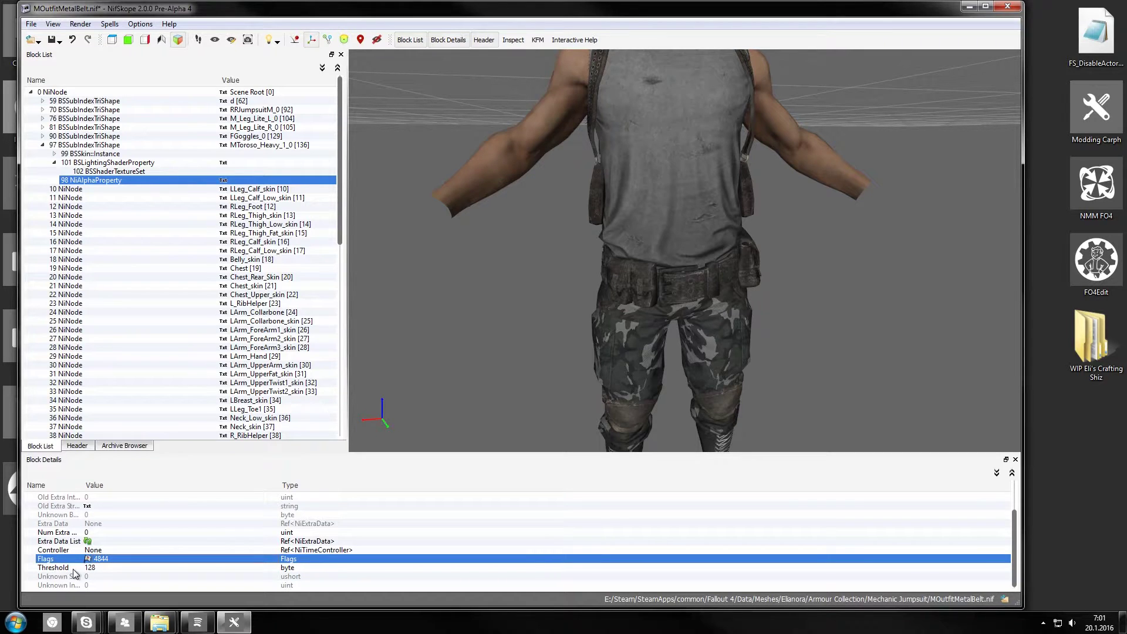
pyautogui.moveTo(508, 386); pyautogui.dragTo(550, 160)
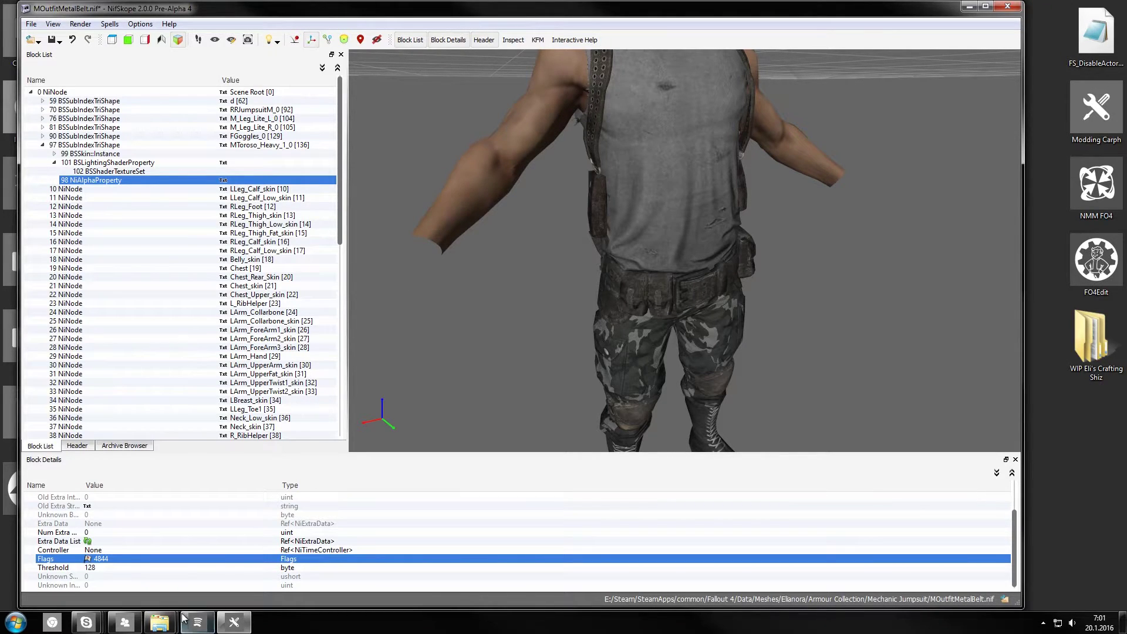
# - Launch Photoshop, and open the texture folder Elianora\Mechanic Jumpsuit in Windows Explorer
pyautogui.press('super')
pyautogui.click(110, 206)
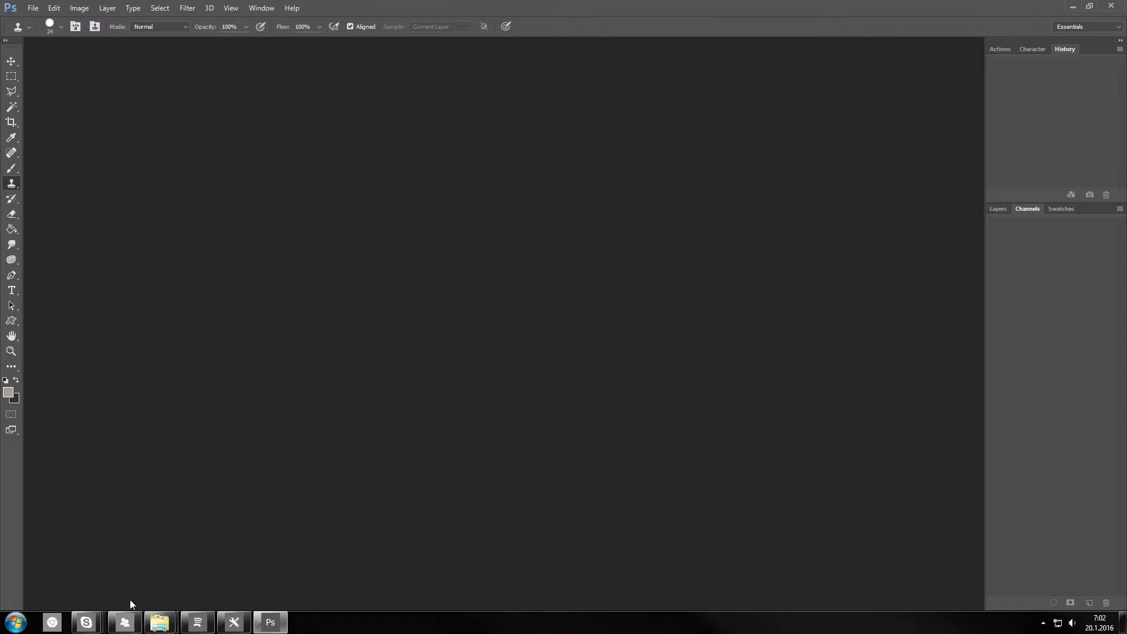
pyautogui.click(208, 566)
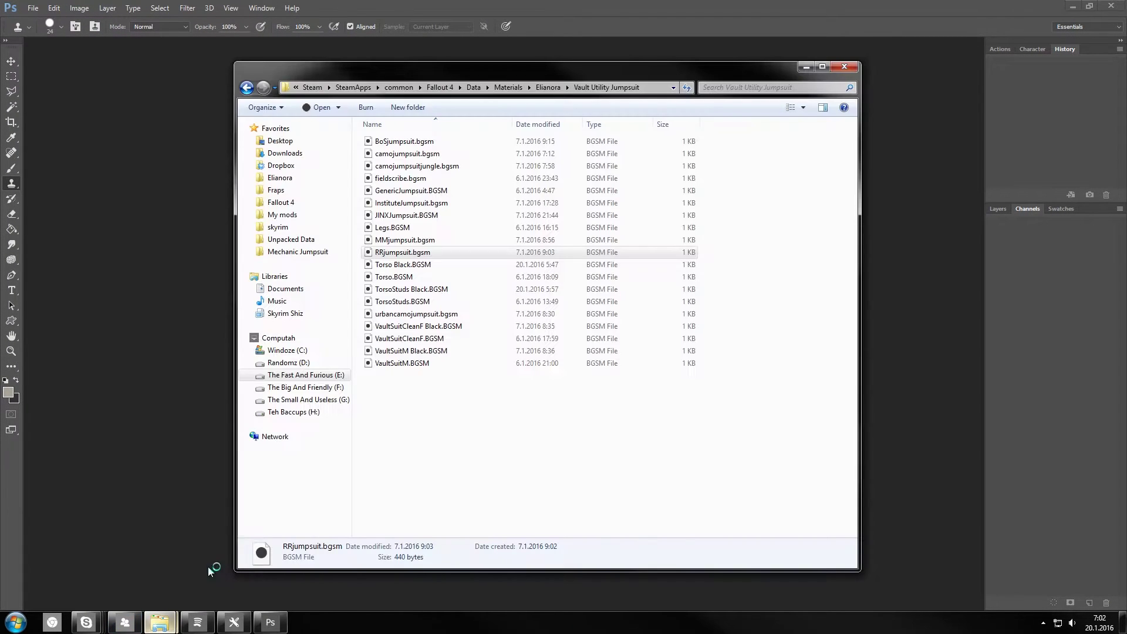
pyautogui.click(296, 180)
pyautogui.click(423, 241)
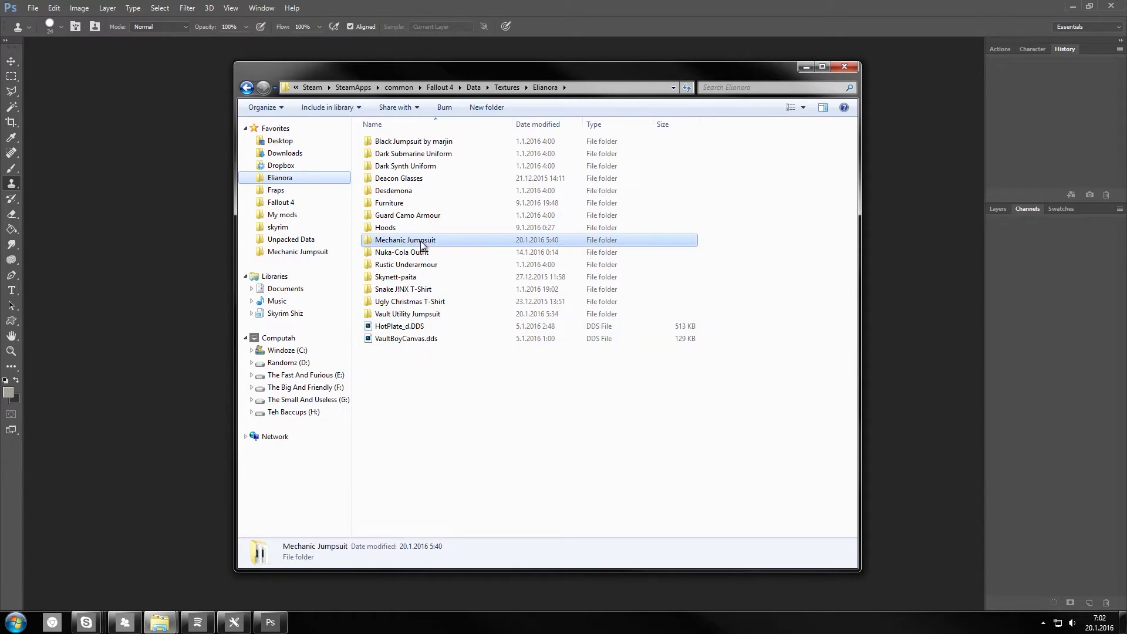
pyautogui.doubleClick(422, 240)
# - Open Jumpsuit_d.dds in Photoshop without loading mip-maps into separate layers, and show its layers
pyautogui.click(463, 364)
pyautogui.scroll(-6, 475, 386)
pyautogui.click(410, 410)
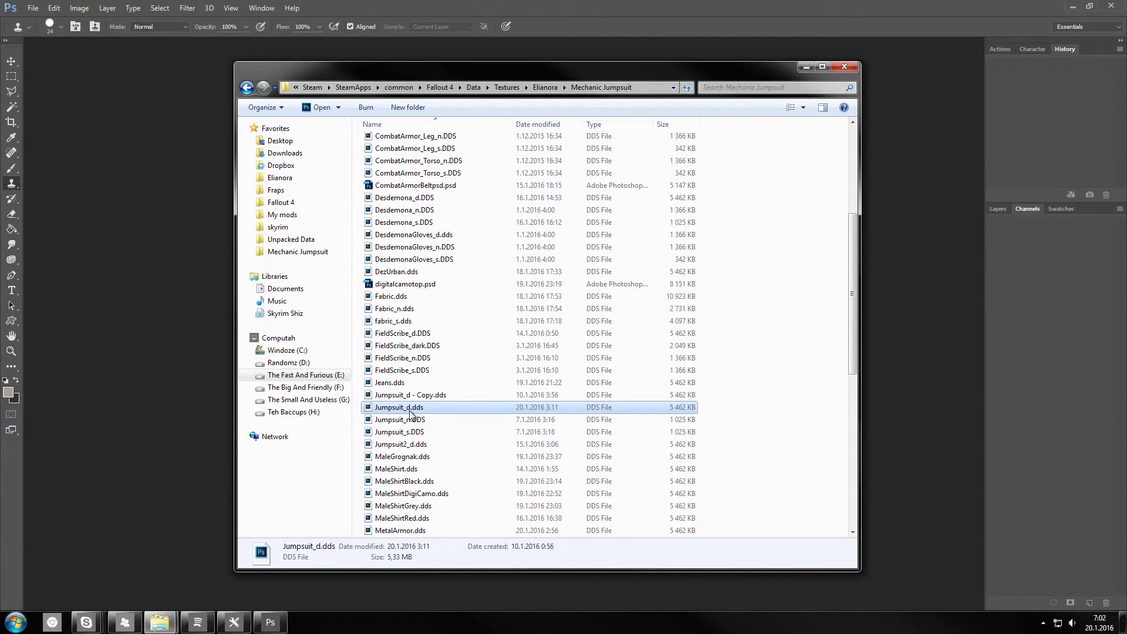
pyautogui.doubleClick(411, 410)
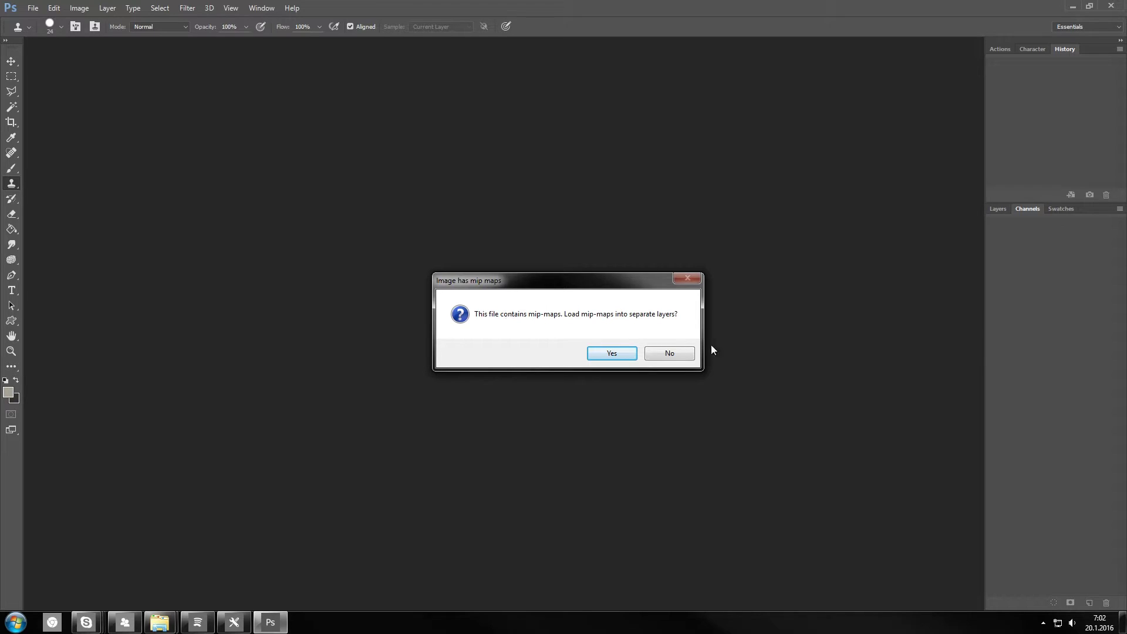
pyautogui.click(675, 354)
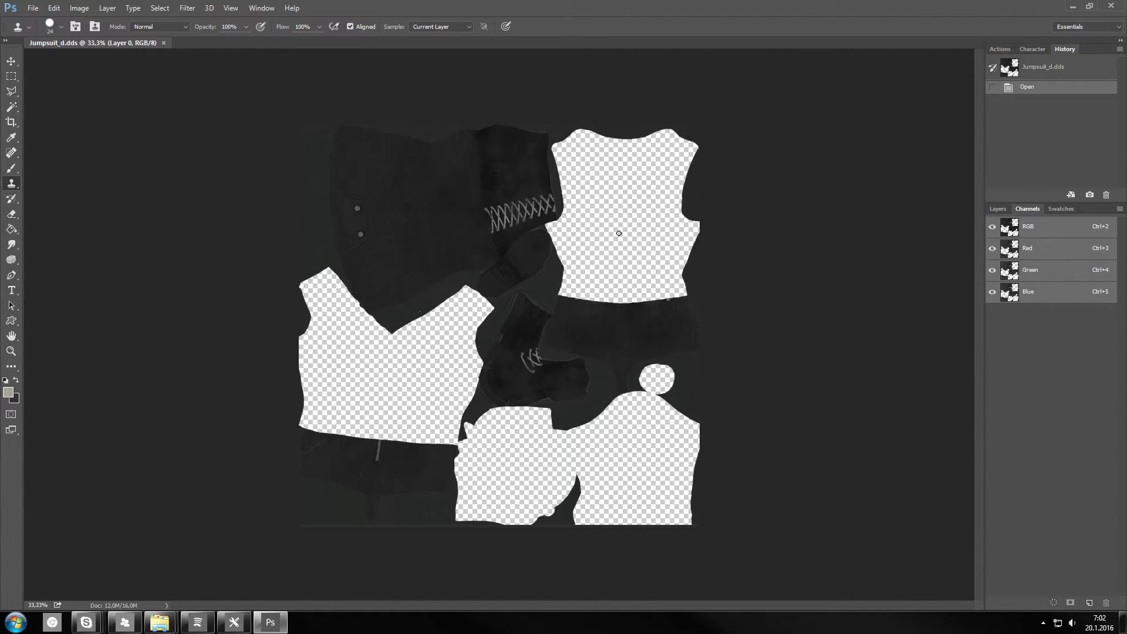
pyautogui.click(998, 209)
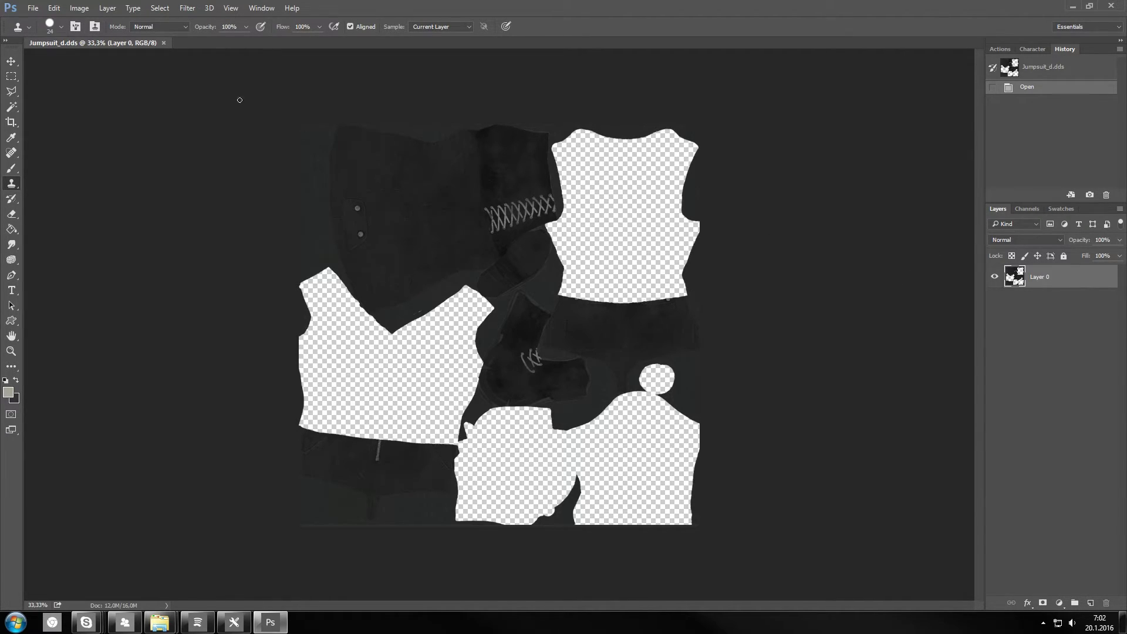
# - Open MaleSuit_d.dds from Textures\Elianora\Vault Utility Jumpsuit using the D3D/DDS format
pyautogui.click(32, 8)
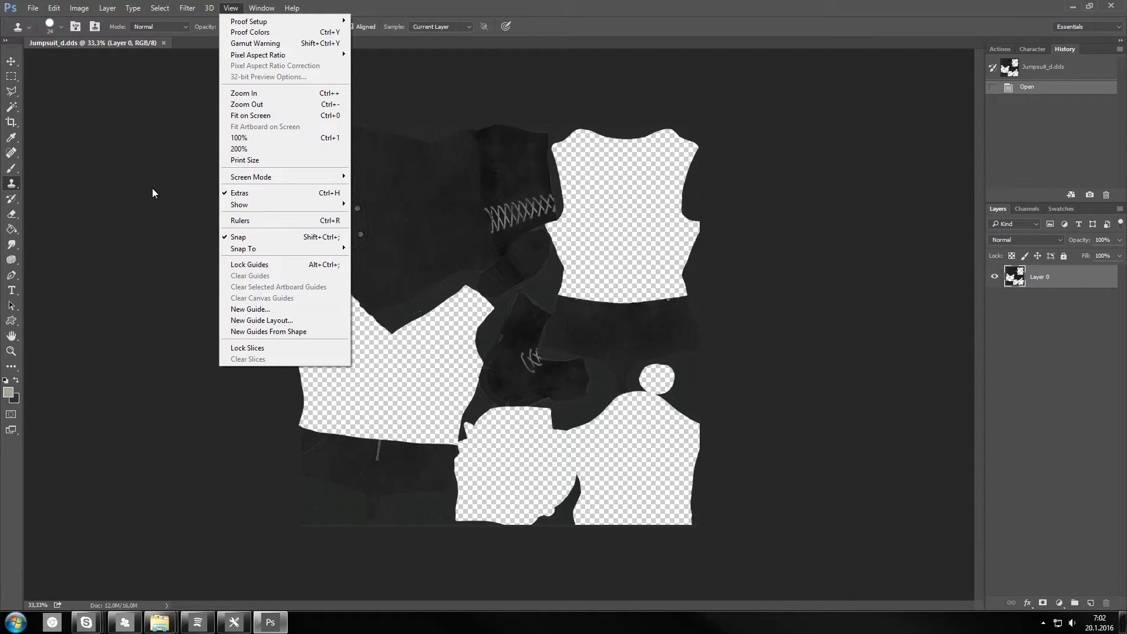
pyautogui.moveTo(27, 4)
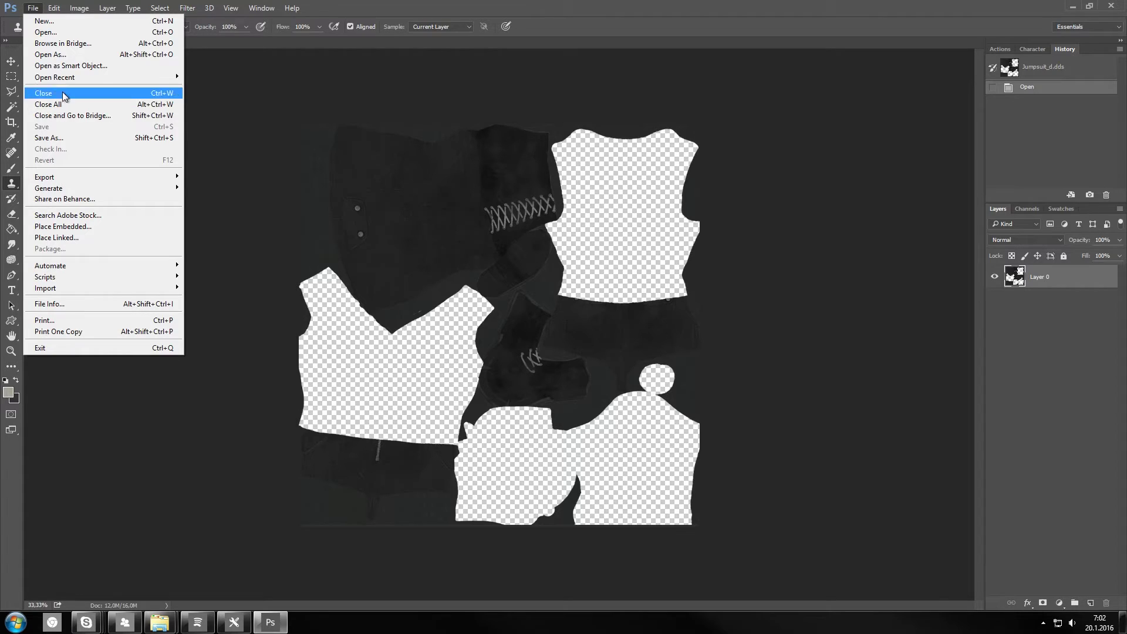
pyautogui.click(47, 32)
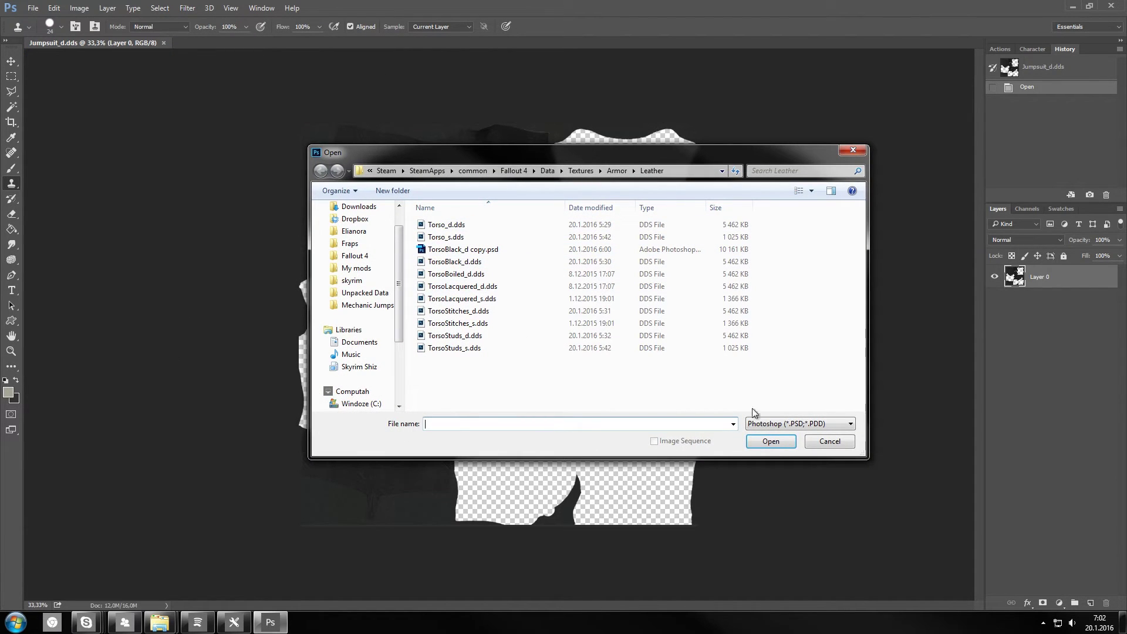
pyautogui.click(802, 423)
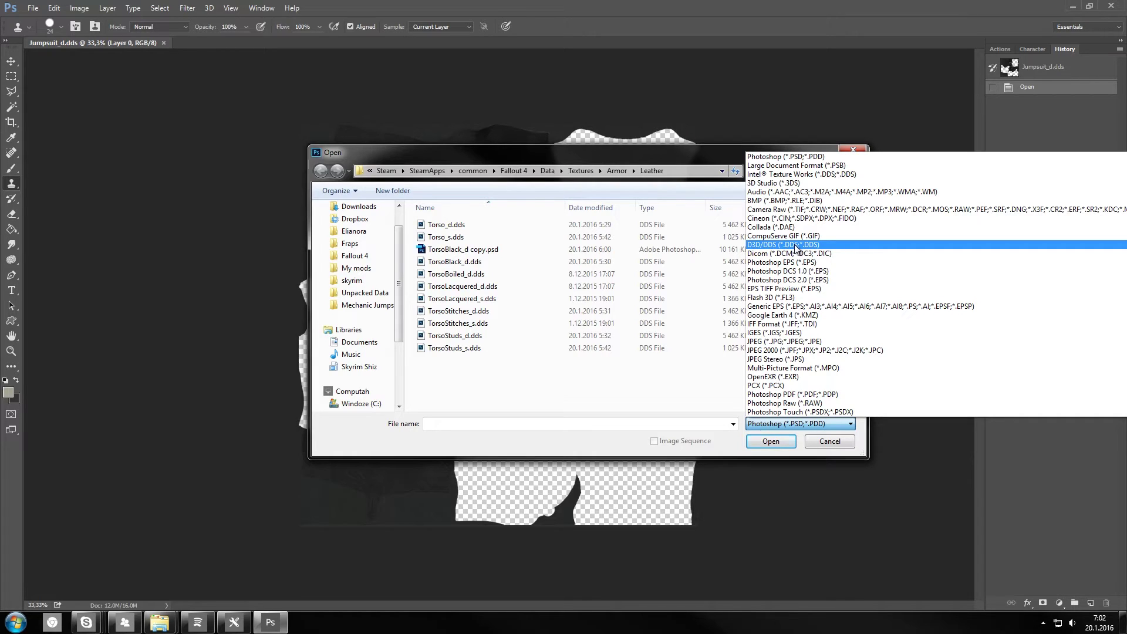
pyautogui.click(796, 246)
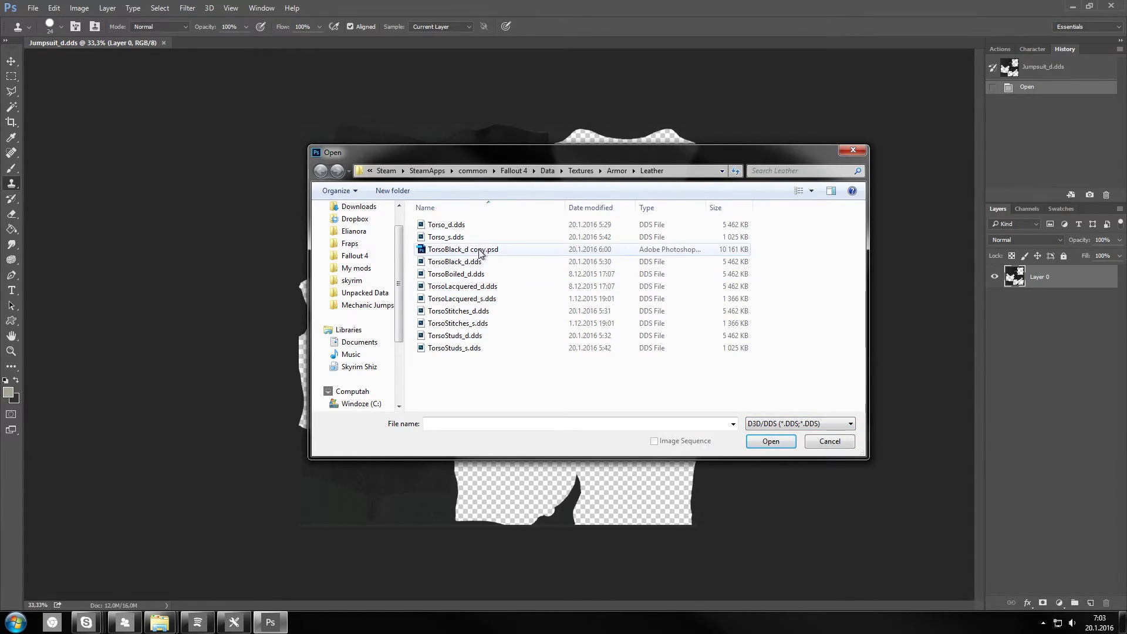
pyautogui.click(354, 231)
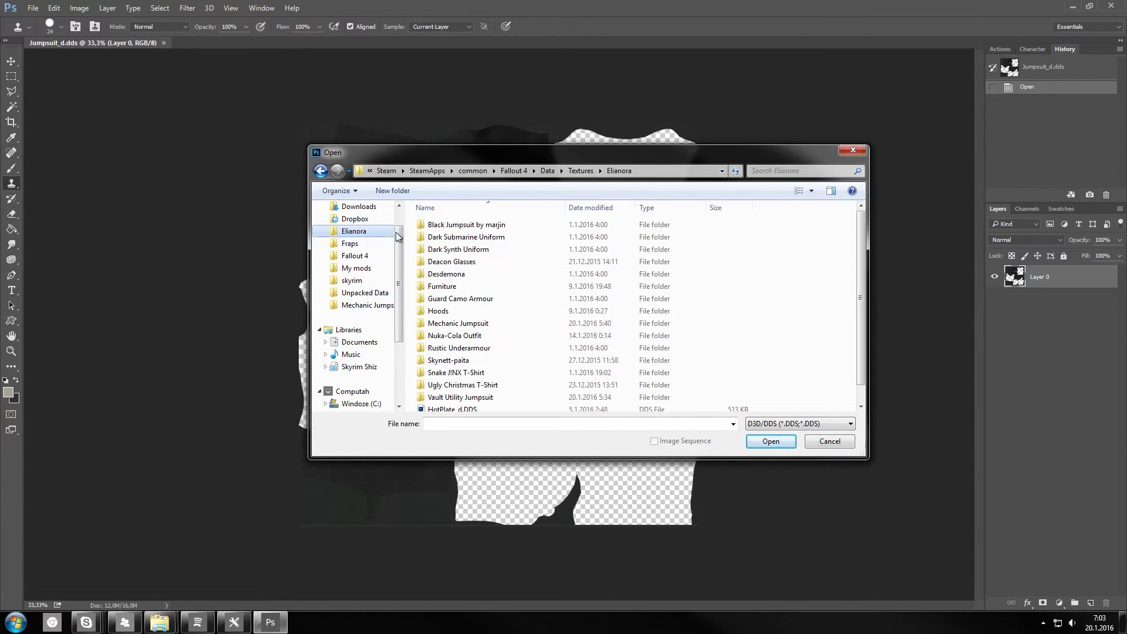
pyautogui.doubleClick(476, 398)
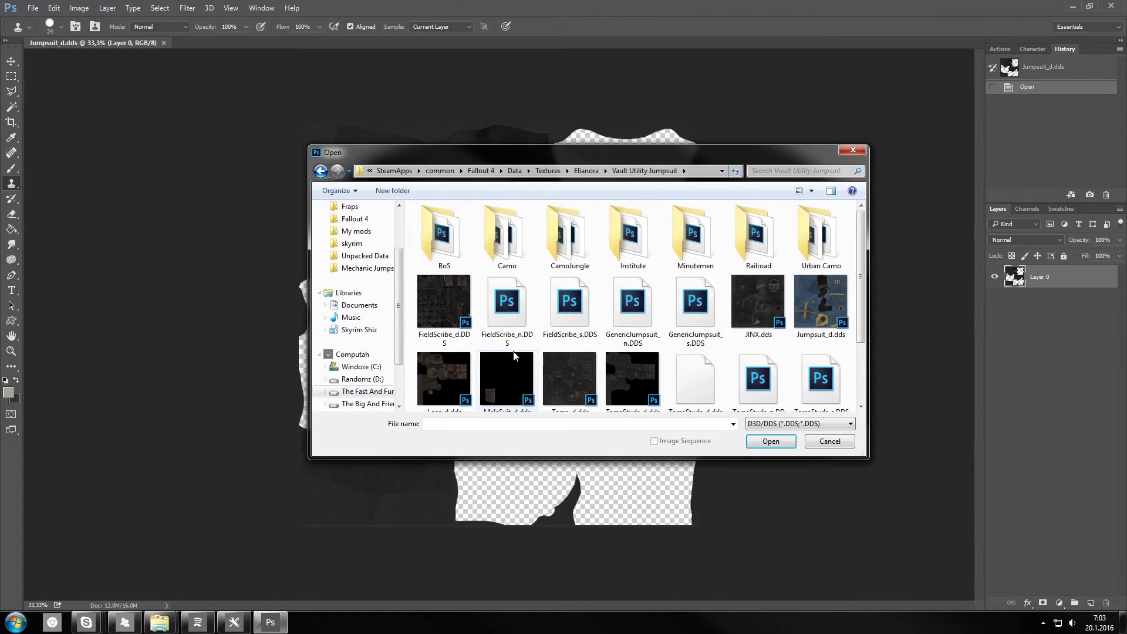
pyautogui.click(633, 379)
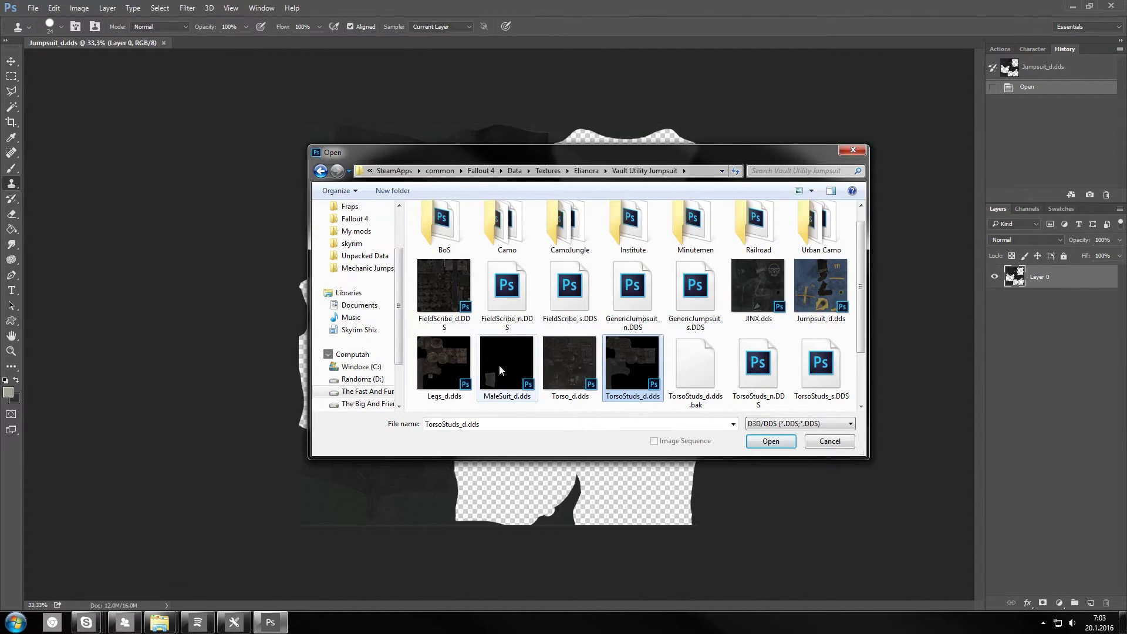
pyautogui.click(469, 364)
pyautogui.doubleClick(506, 361)
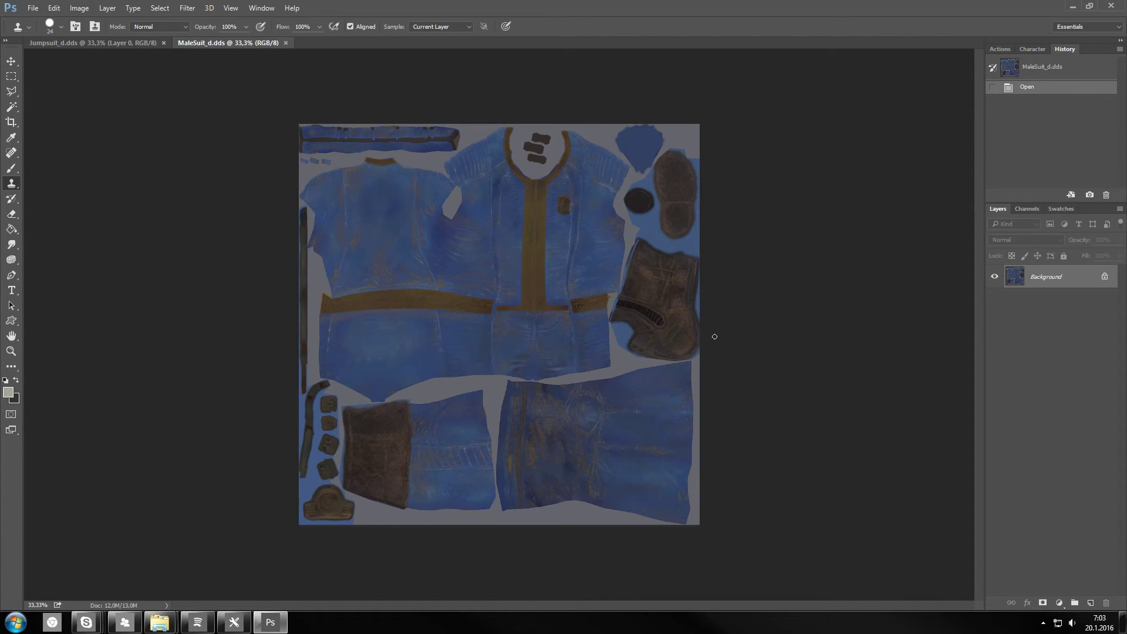
# - View the Alpha 1 channel of MaleSuit_d.dds and compare its channels with those of Jumpsuit_d.dds
pyautogui.click(1028, 209)
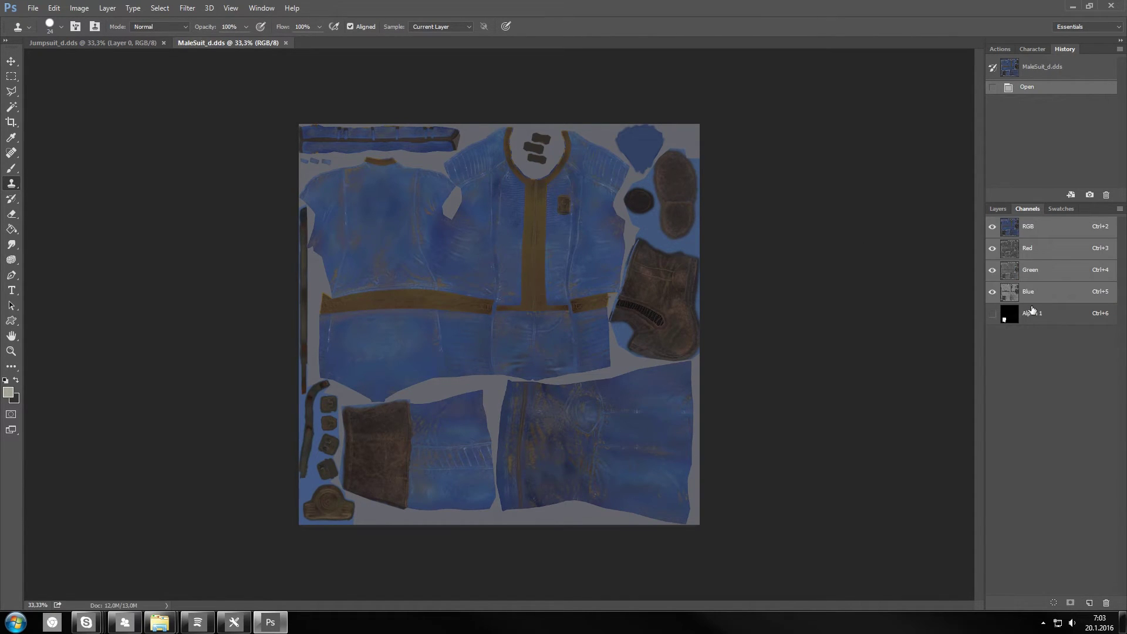
pyautogui.click(1032, 313)
pyautogui.click(1034, 231)
pyautogui.click(91, 43)
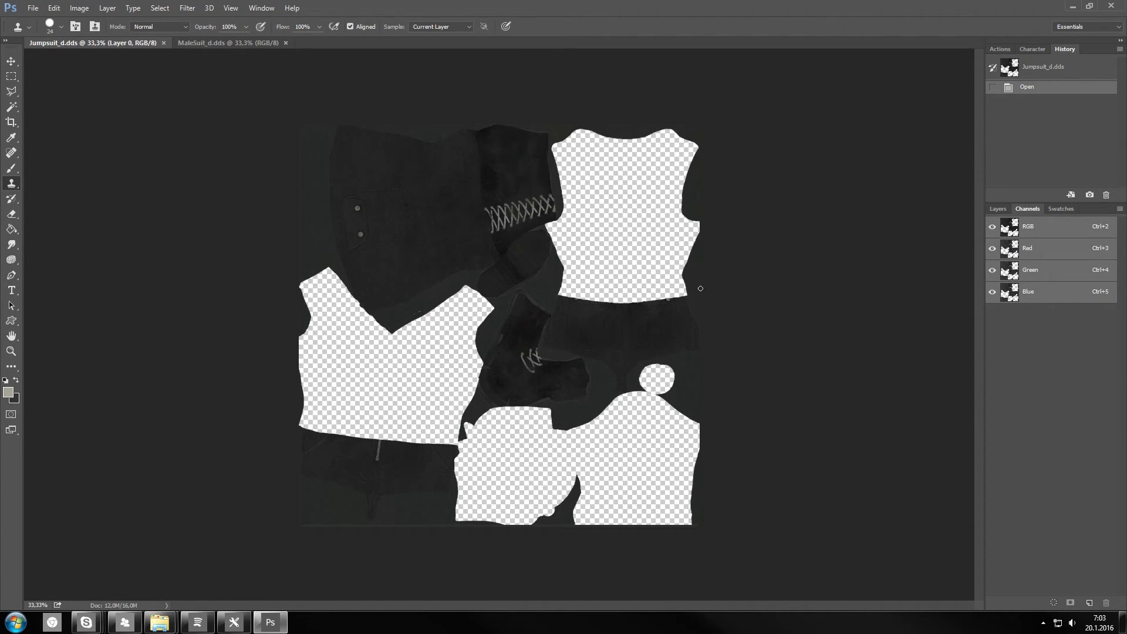
pyautogui.click(211, 43)
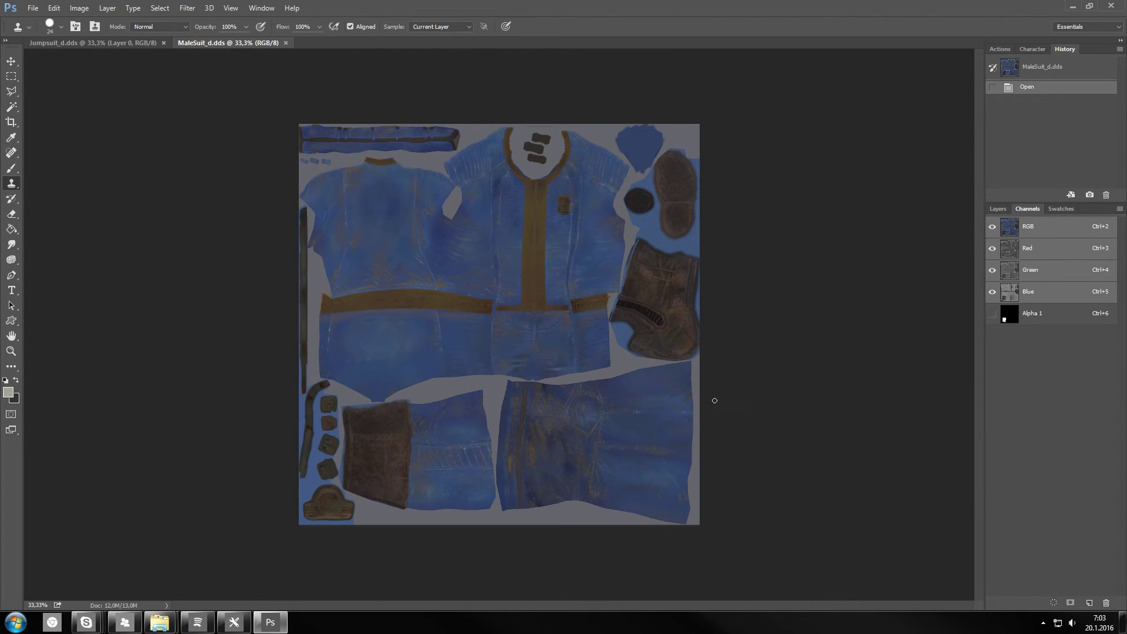
pyautogui.click(1048, 314)
pyautogui.click(1055, 237)
# - Review the file formats offered for saving a copy of MaleSuit_d.dds, and cancel without saving
pyautogui.hotkey('ctrl', 'shift', 's')
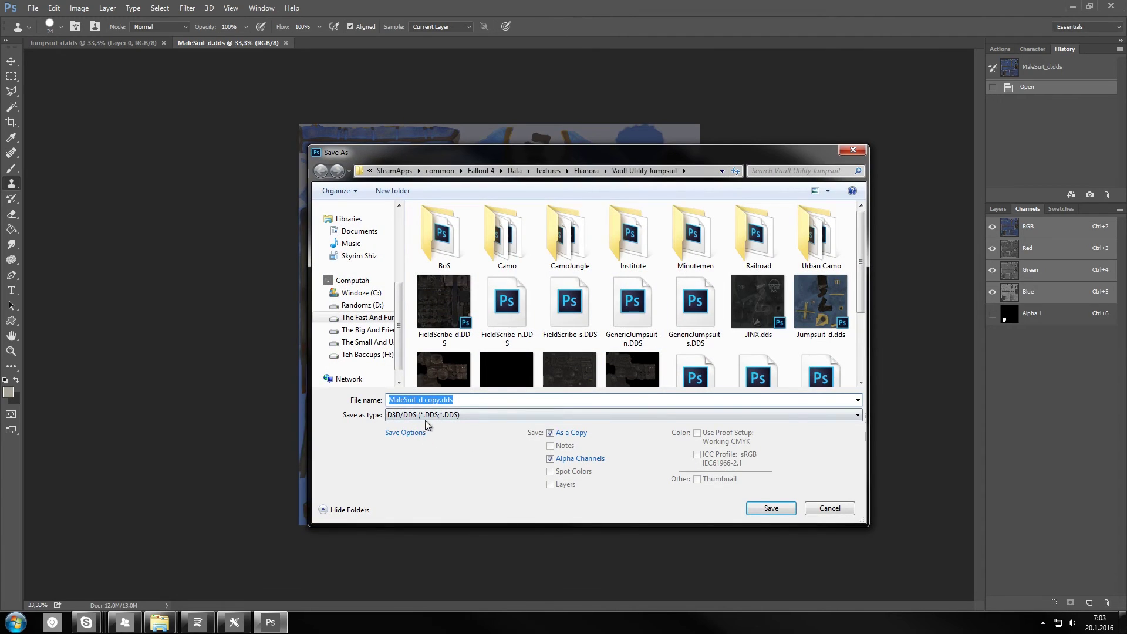
pyautogui.click(403, 415)
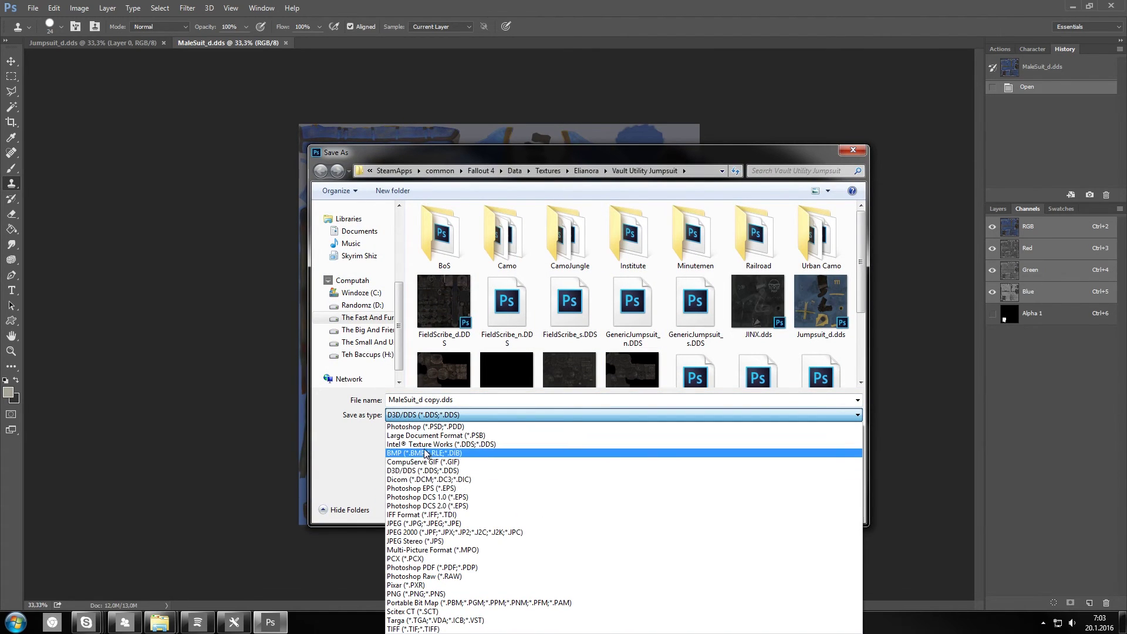
pyautogui.click(973, 398)
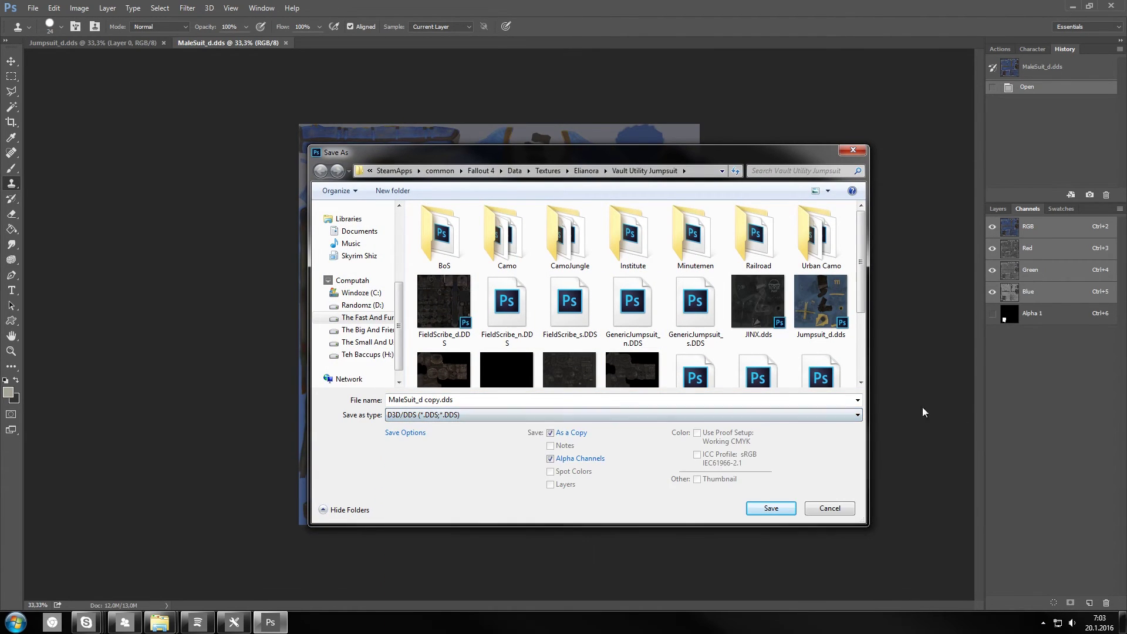
pyautogui.click(841, 507)
# - Close both textures, Photoshop and the Mechanic Jumpsuit folder window, and view the whole outfit in NifSkope
pyautogui.click(286, 43)
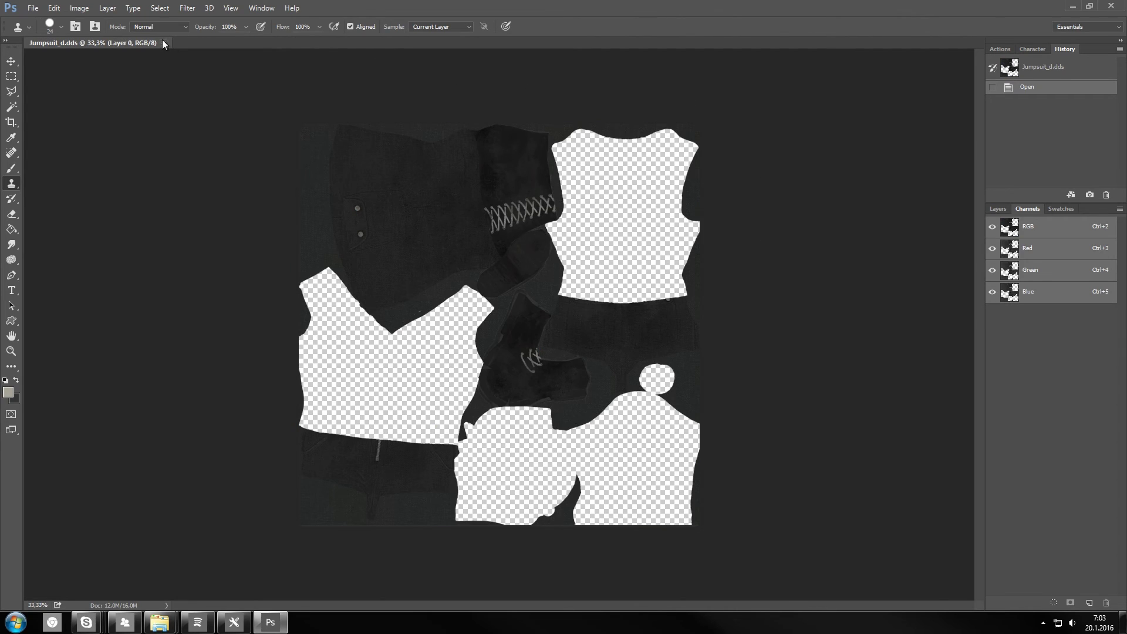
pyautogui.click(165, 42)
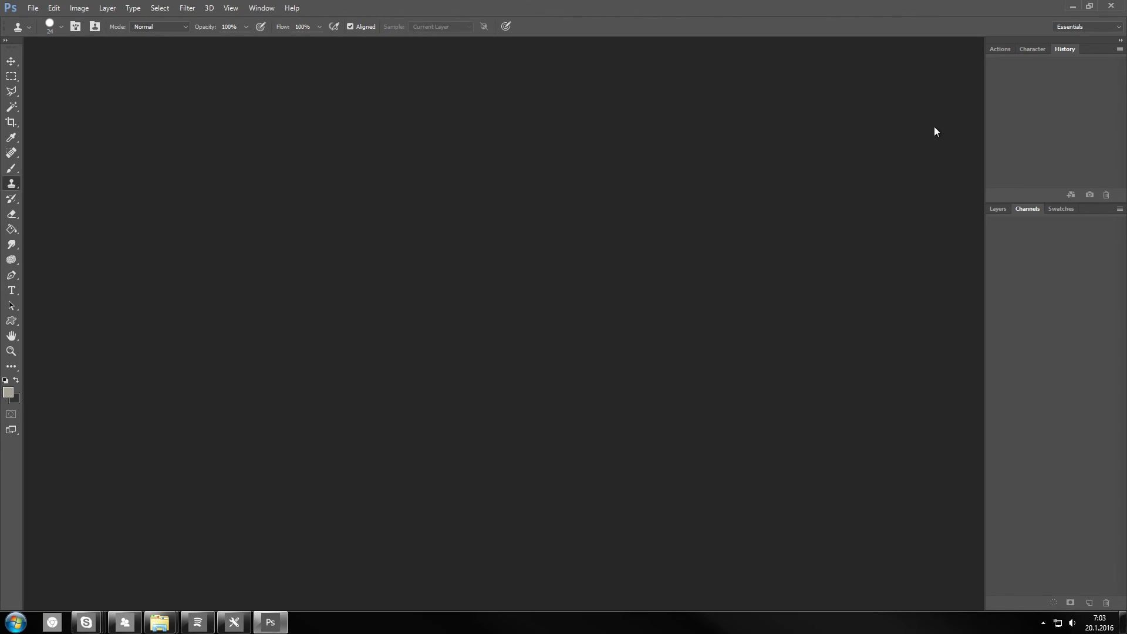
pyautogui.click(1111, 6)
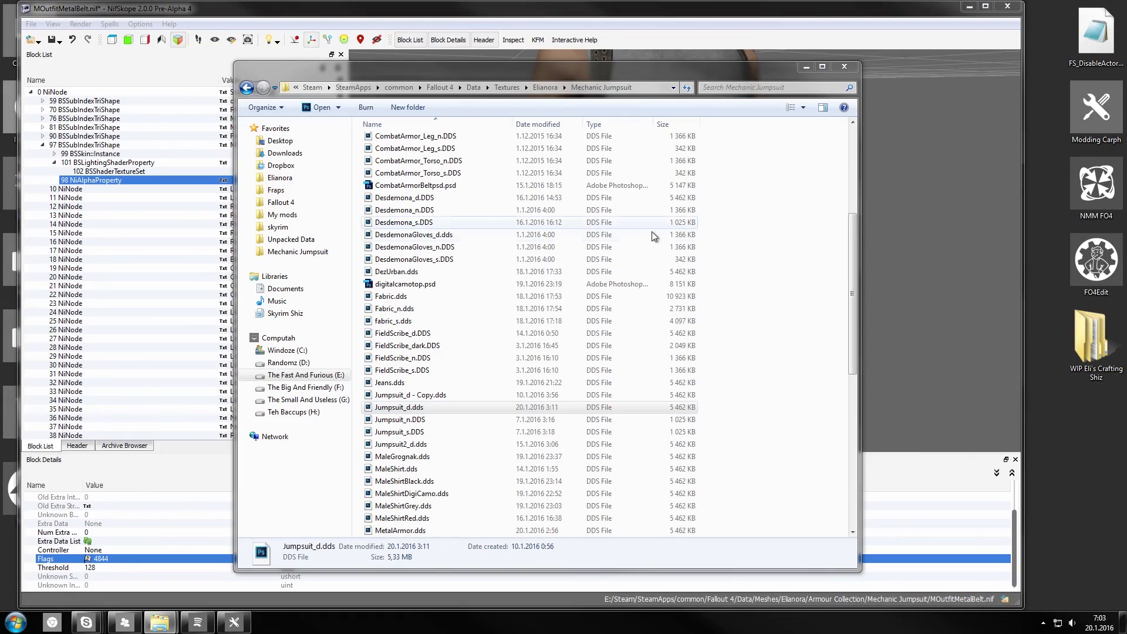
pyautogui.click(845, 66)
pyautogui.moveTo(787, 181); pyautogui.dragTo(618, 166)
pyautogui.scroll(-5, 617, 167)
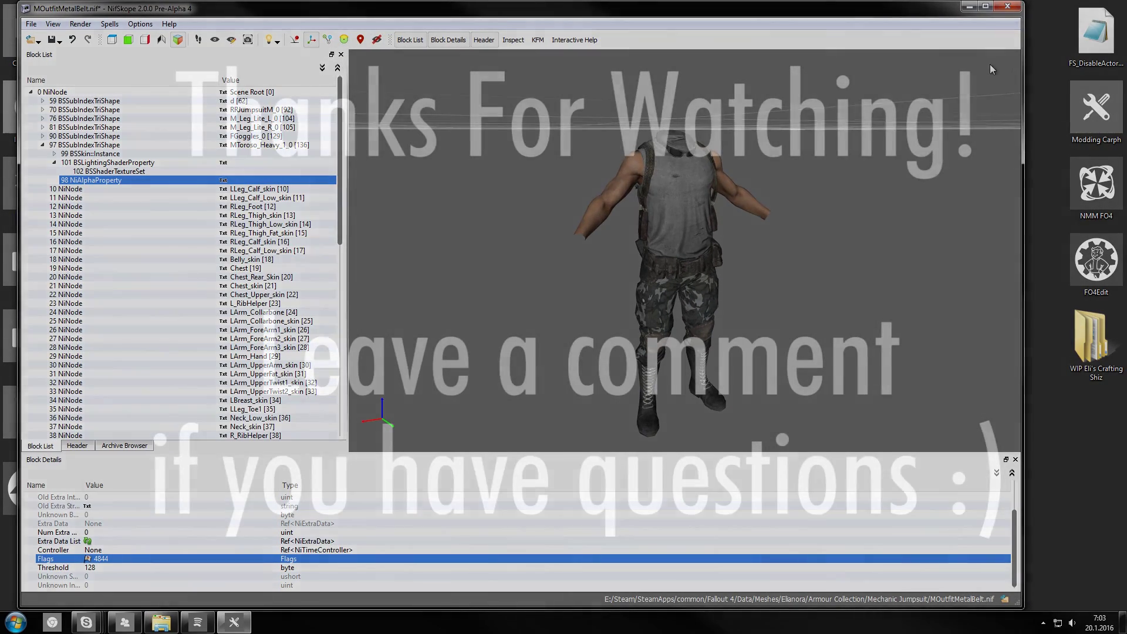